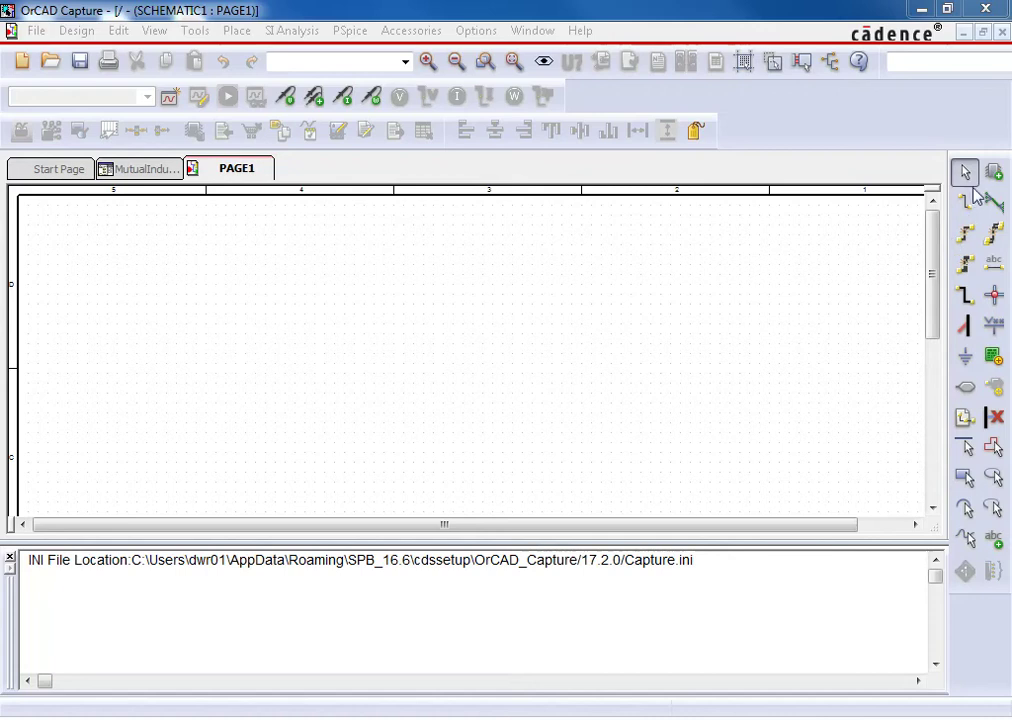
Find the VSIN sine source in the SOURCE library of Place Part
{"action": "left_click", "coordinate": [994, 173]}
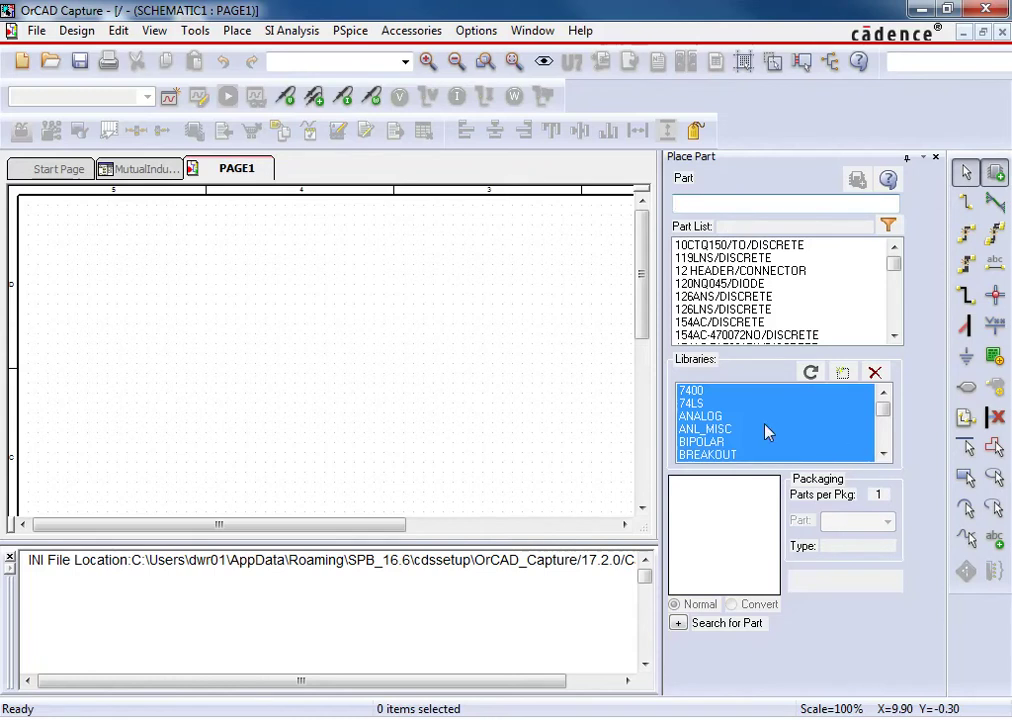
{"action": "left_click", "coordinate": [732, 417]}
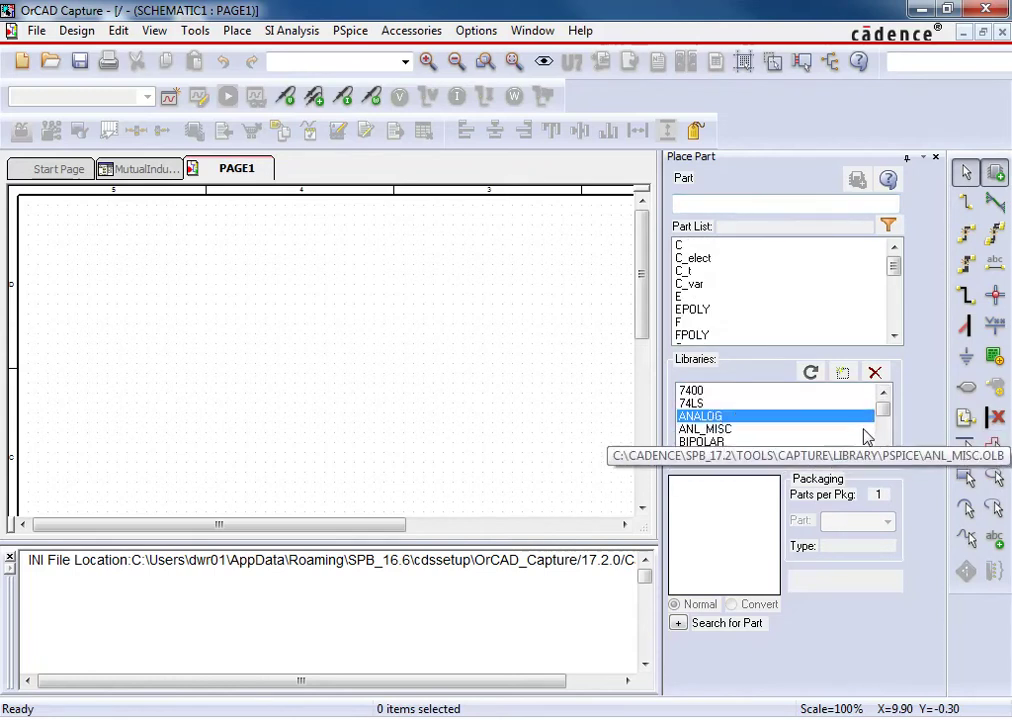
{"action": "left_click_drag", "start_coordinate": [885, 413], "coordinate": [883, 443]}
{"action": "left_click", "coordinate": [716, 429]}
{"action": "type", "text": "vsin"}
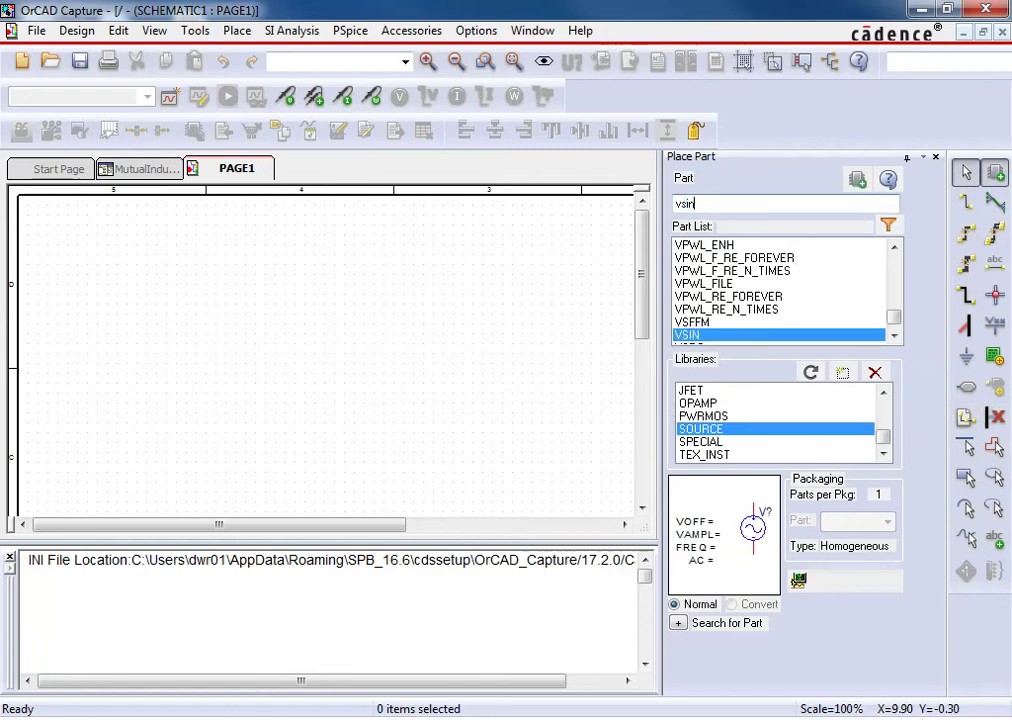
{"action": "double_click", "coordinate": [697, 338]}
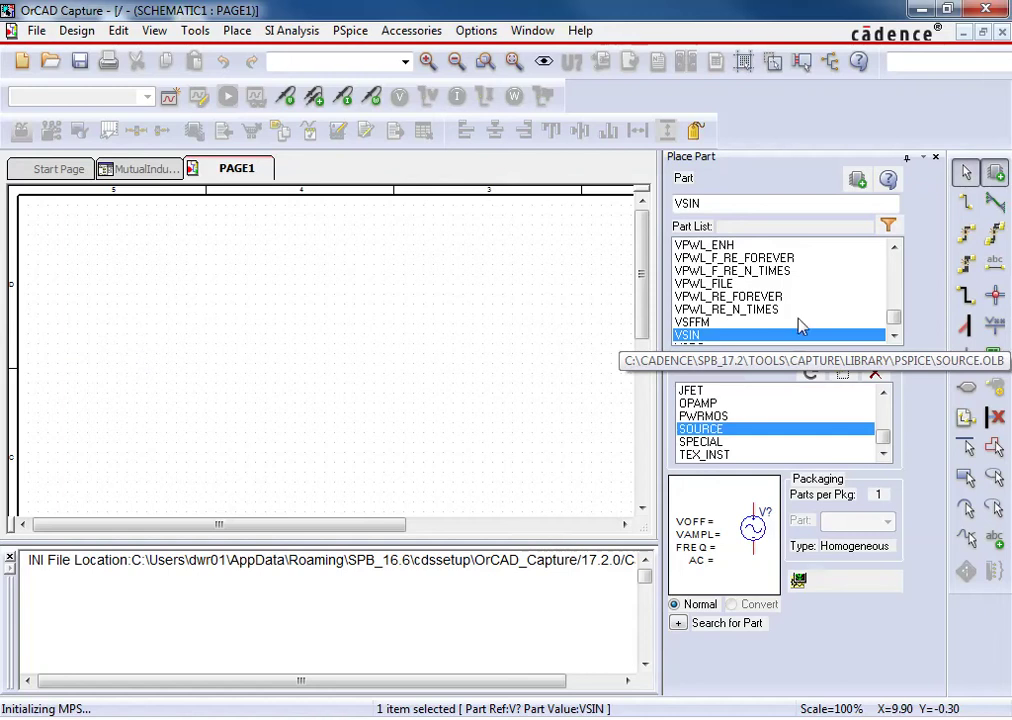
Place source V1 on the left of the page and nudge it slightly up
{"action": "left_click", "coordinate": [156, 345]}
{"action": "key", "text": "Escape"}
{"action": "left_click_drag", "start_coordinate": [153, 345], "coordinate": [158, 315]}
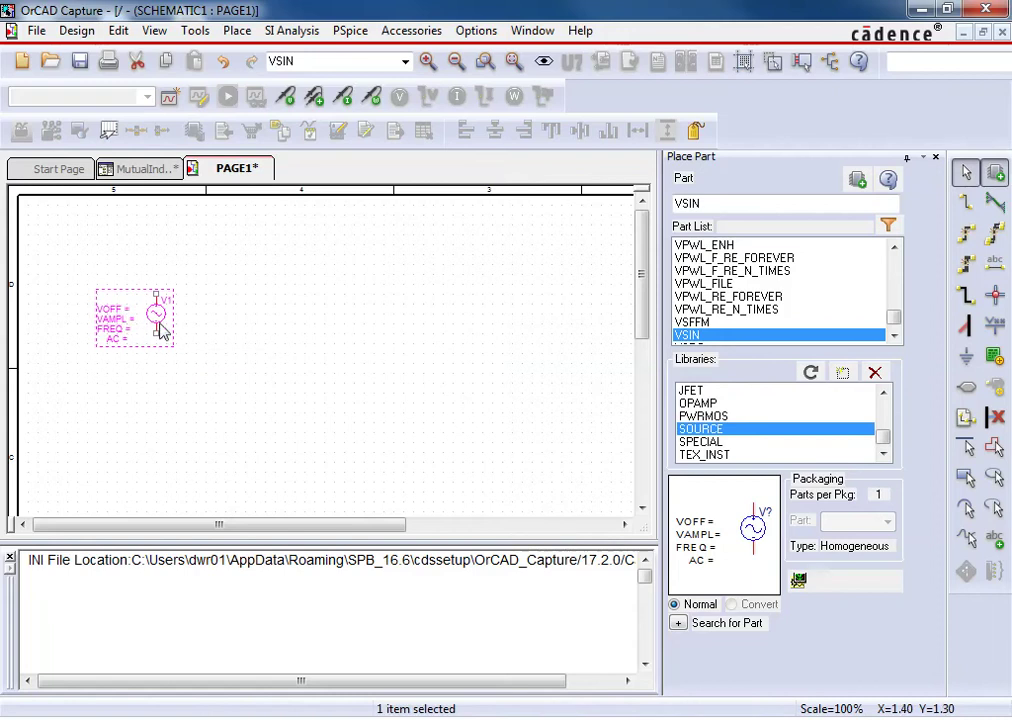
{"action": "key", "text": "g"}
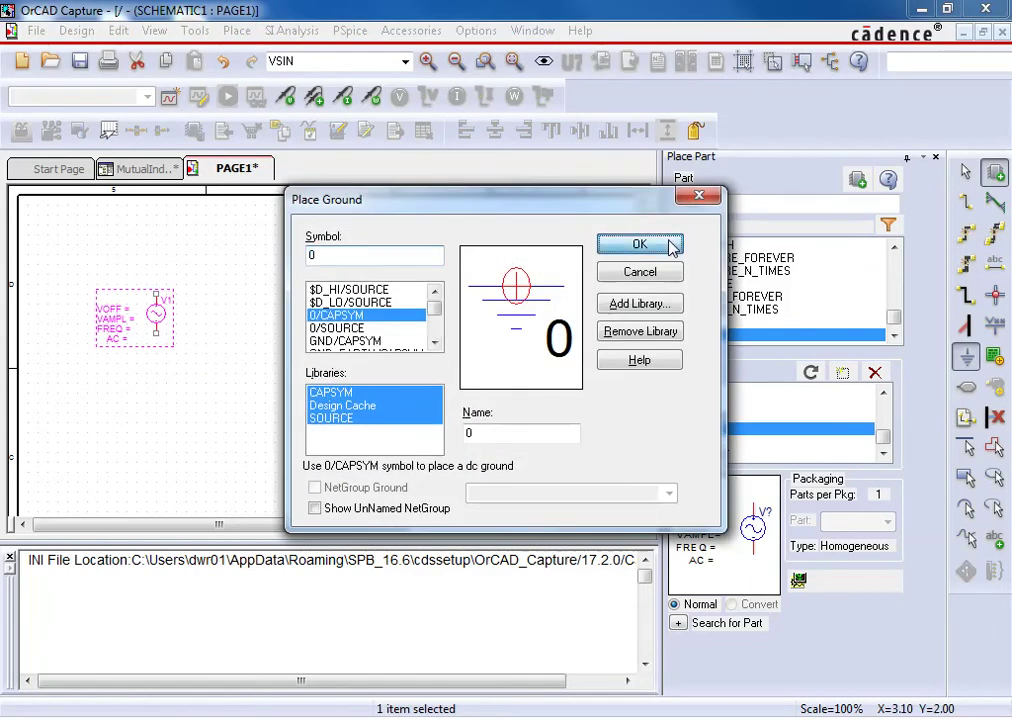
Place two 0 ground symbols, one below V1 and one further right
{"action": "left_click", "coordinate": [640, 243]}
{"action": "left_click", "coordinate": [217, 392]}
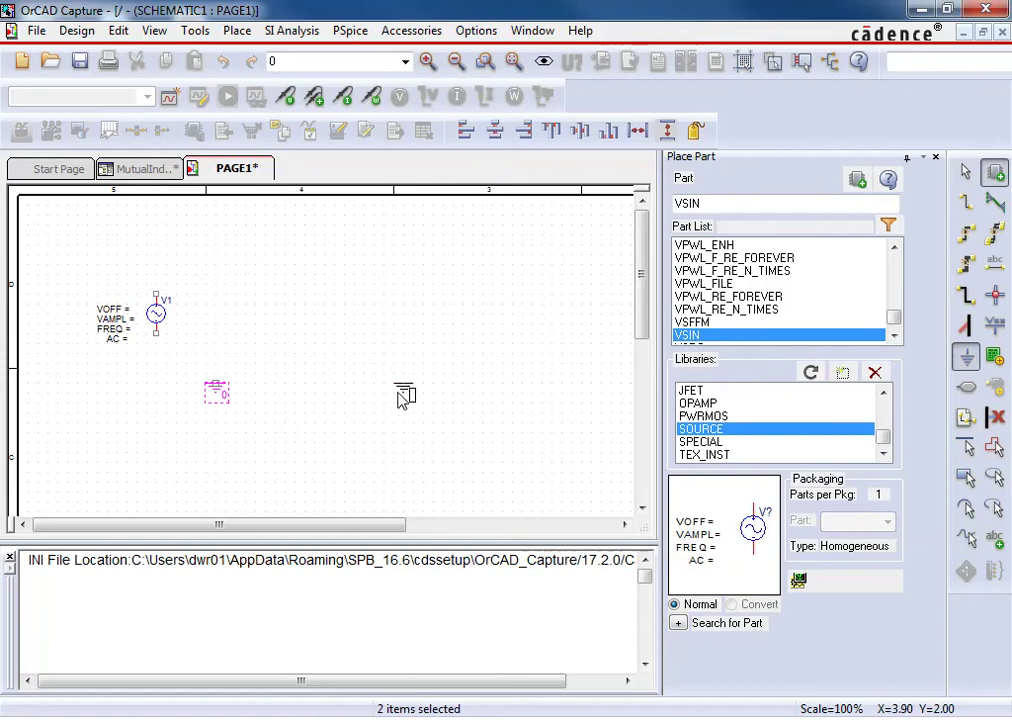
{"action": "left_click", "coordinate": [374, 393]}
{"action": "key", "text": "Escape"}
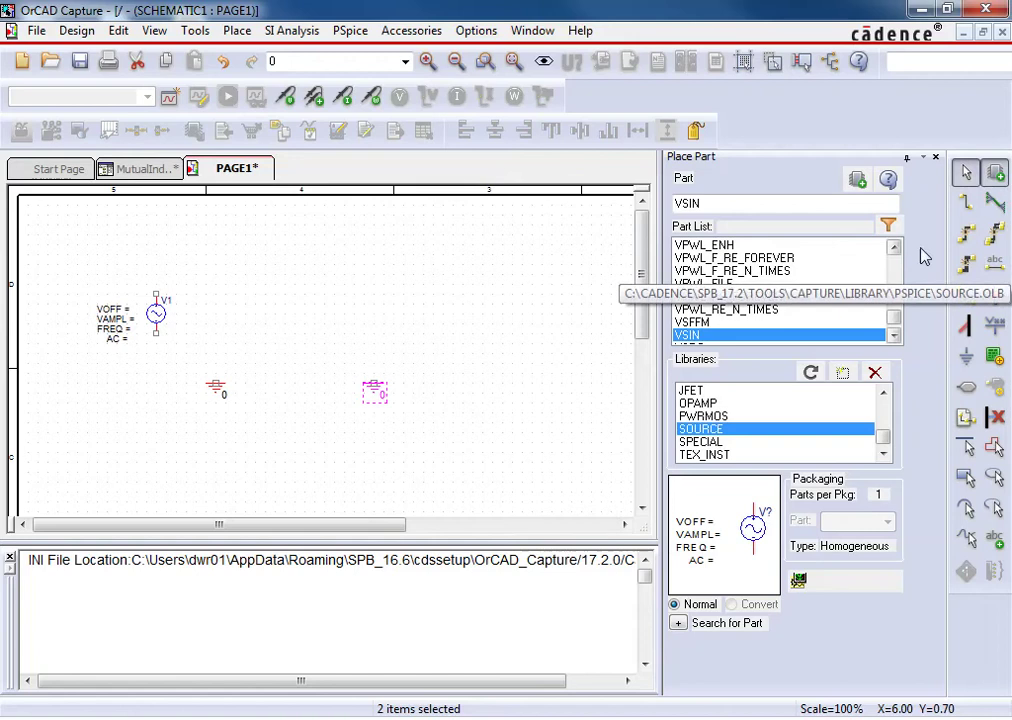
Place 1k resistors from ANALOG: R1 horizontal above V1, R2 vertical on the right
{"action": "scroll", "coordinate": [885, 280], "scroll_direction": "up", "scroll_amount": 3}
{"action": "left_click", "coordinate": [883, 394]}
{"action": "left_click", "coordinate": [884, 406]}
{"action": "left_click", "coordinate": [884, 406]}
{"action": "left_click", "coordinate": [740, 416]}
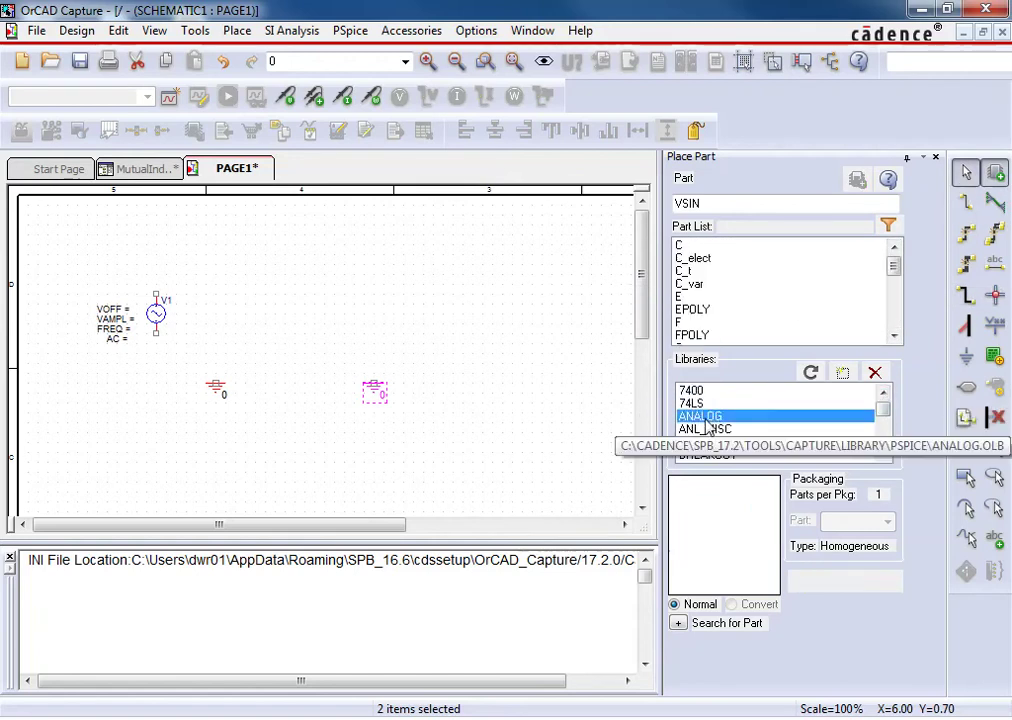
{"action": "left_click", "coordinate": [888, 320]}
{"action": "left_click", "coordinate": [888, 320]}
{"action": "left_click", "coordinate": [693, 271]}
{"action": "double_click", "coordinate": [693, 271]}
{"action": "left_click", "coordinate": [226, 265]}
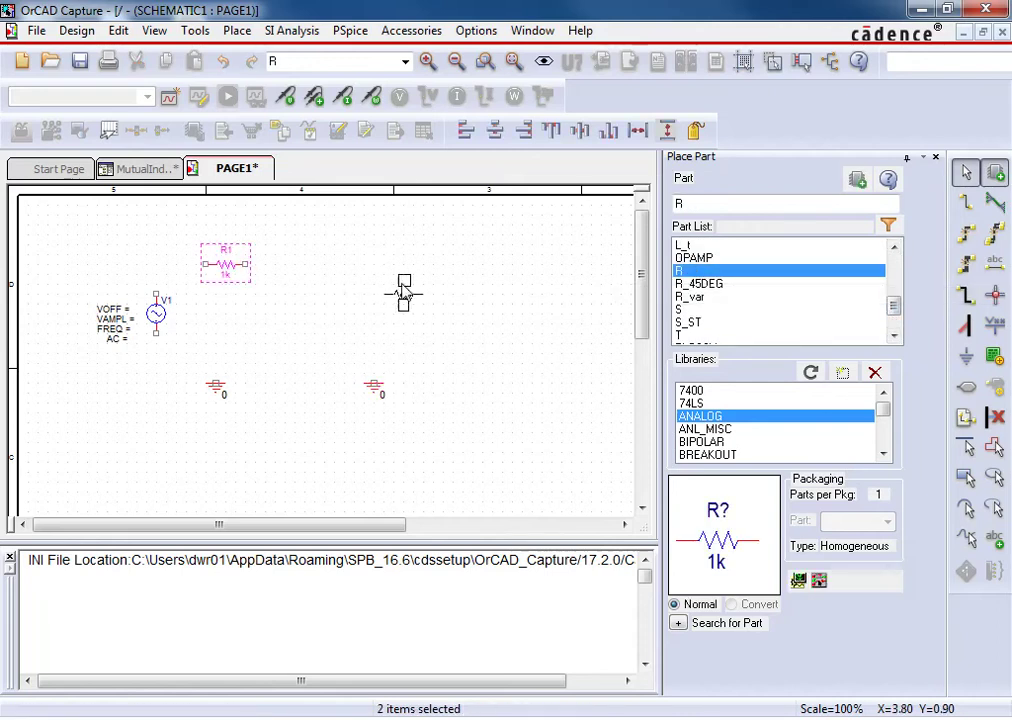
{"action": "key", "text": "r"}
{"action": "left_click", "coordinate": [441, 312]}
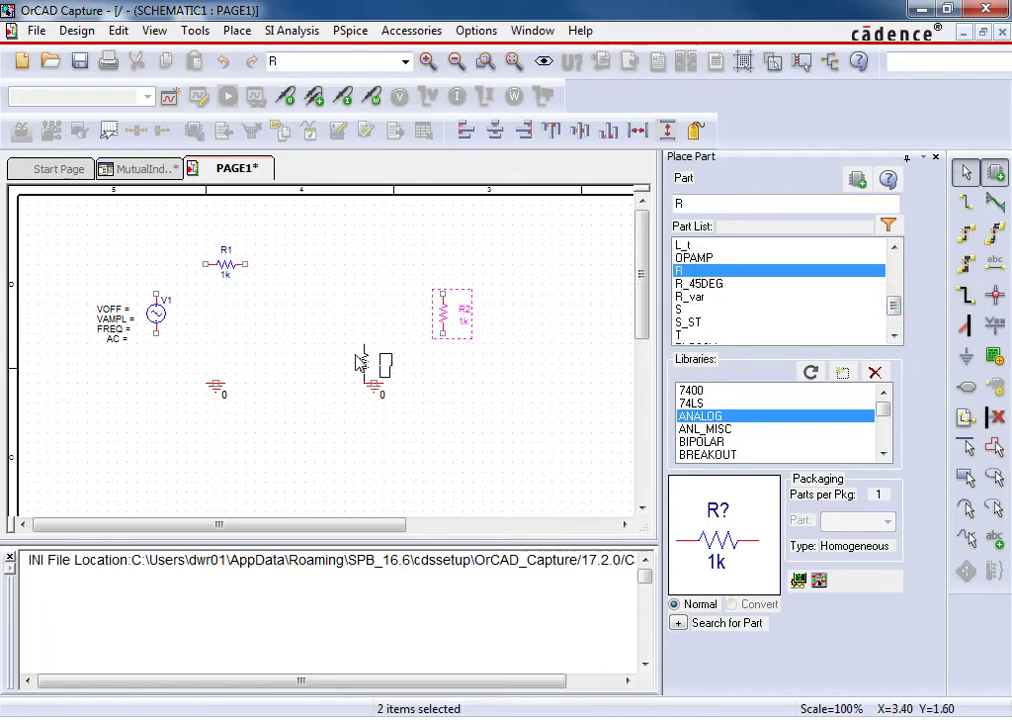
{"action": "key", "text": "Escape"}
Place rotated 10uH inductors L1 right of the source and L2 beside R2
{"action": "scroll", "coordinate": [874, 248], "scroll_direction": "up", "scroll_amount": 1}
{"action": "left_click", "coordinate": [693, 247]}
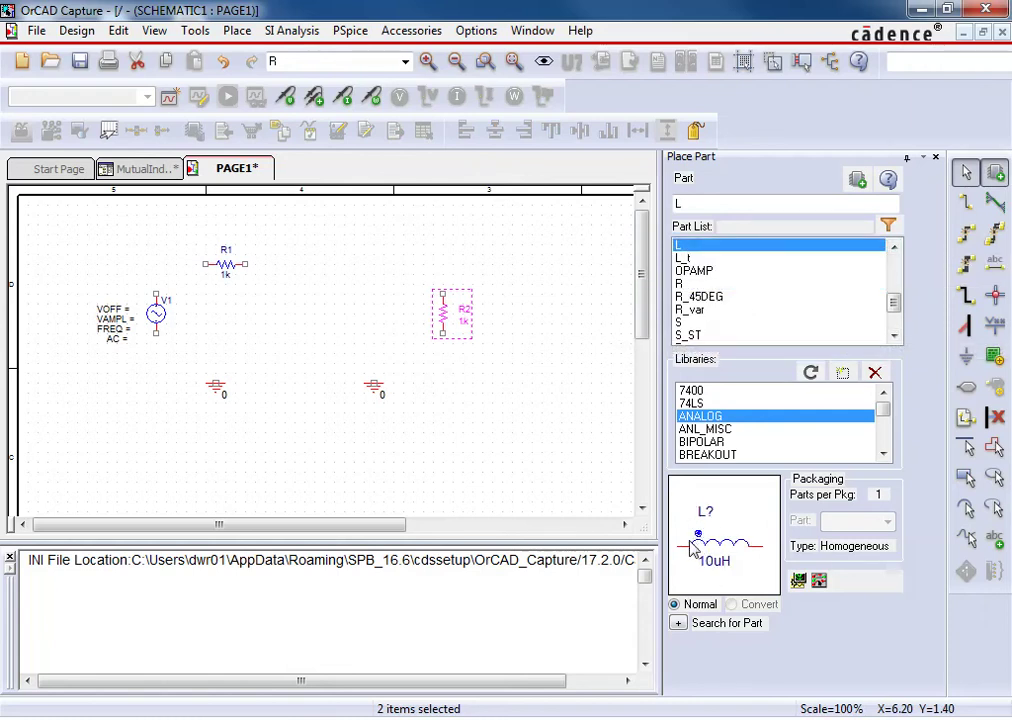
{"action": "double_click", "coordinate": [693, 246]}
{"action": "key", "text": "r"}
{"action": "key", "text": "r"}
{"action": "key", "text": "r"}
{"action": "key", "text": "r"}
{"action": "key", "text": "r"}
{"action": "key", "text": "r"}
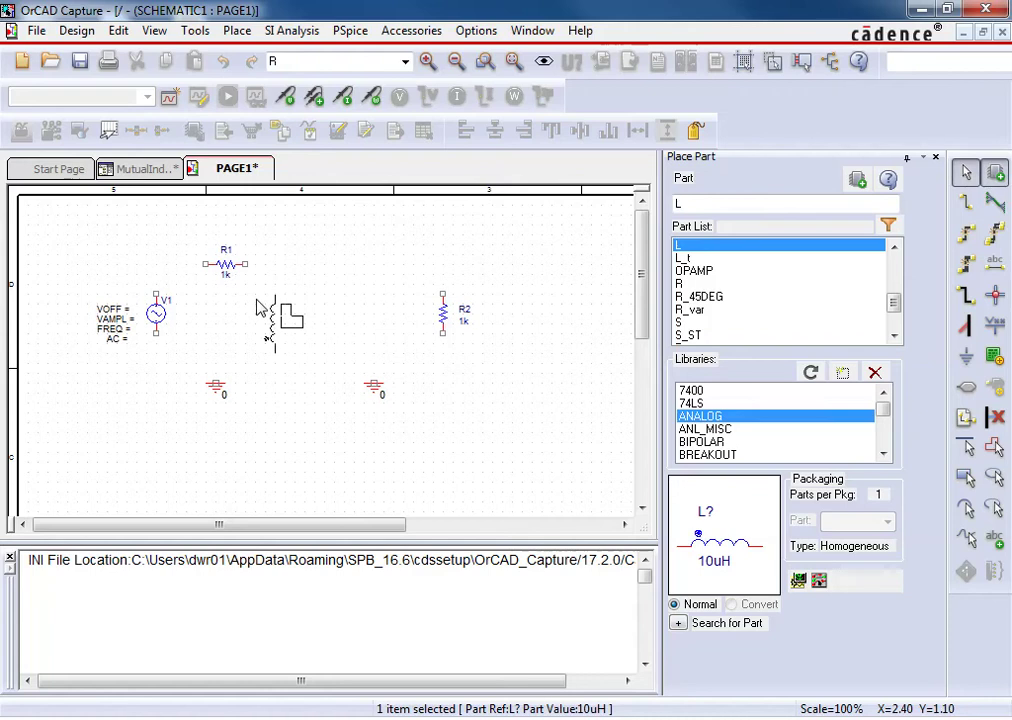
{"action": "left_click", "coordinate": [252, 300]}
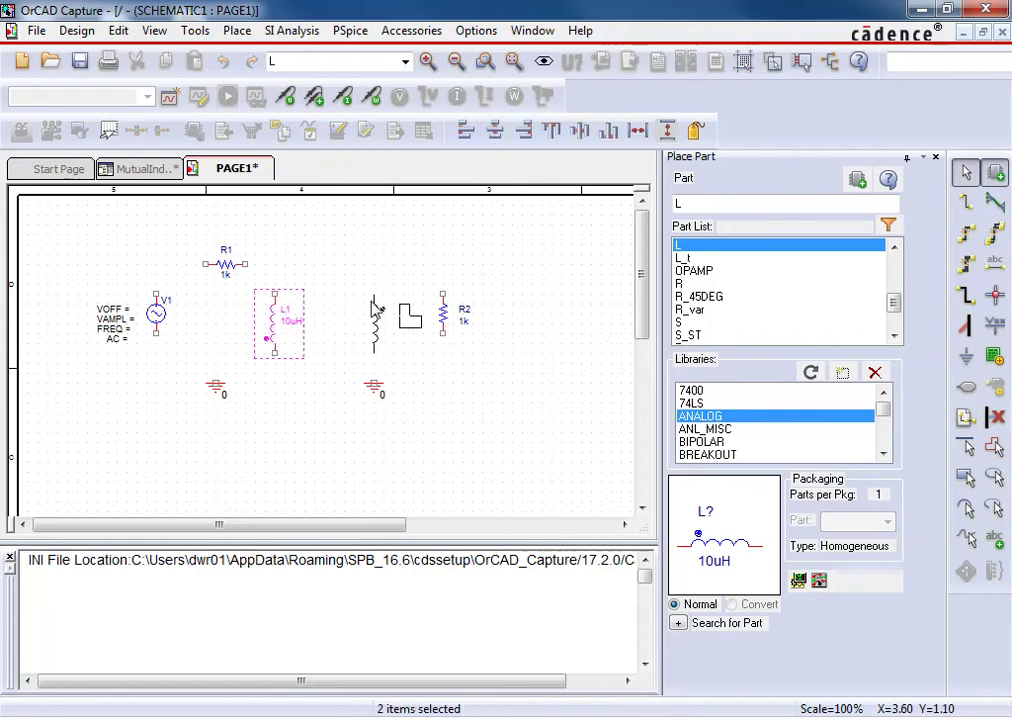
{"action": "left_click", "coordinate": [375, 305]}
{"action": "key", "text": "Escape"}
{"action": "left_click", "coordinate": [376, 392]}
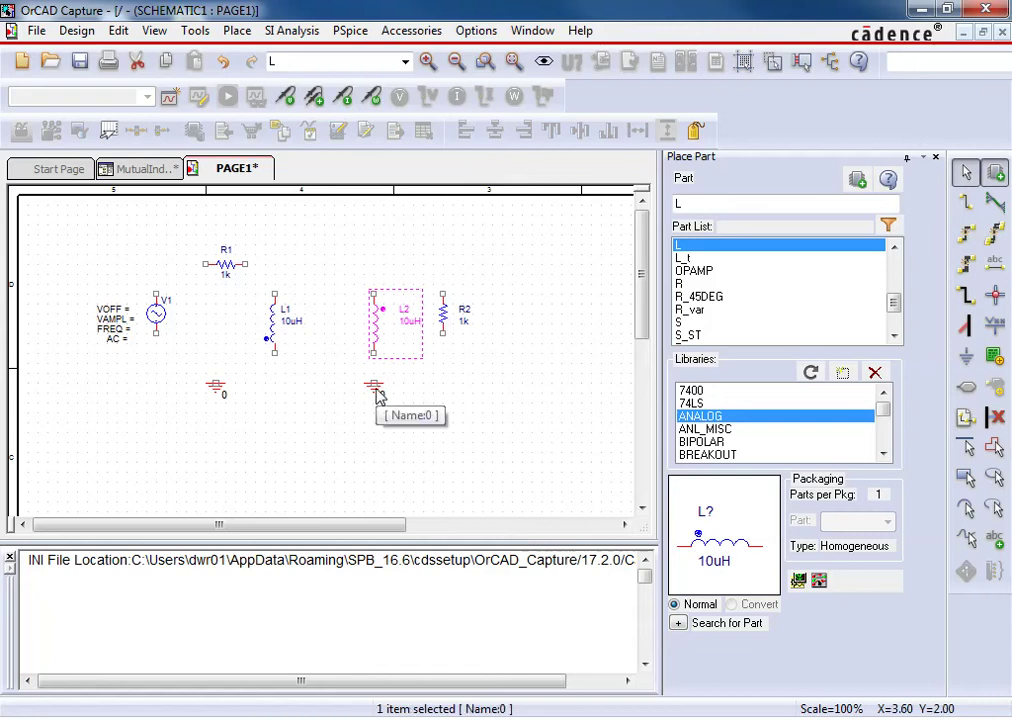
Wire the left loop: ground to L1 and V1, L1 top to R1, R1 to V1
{"action": "key", "text": "w"}
{"action": "left_click", "coordinate": [216, 382]}
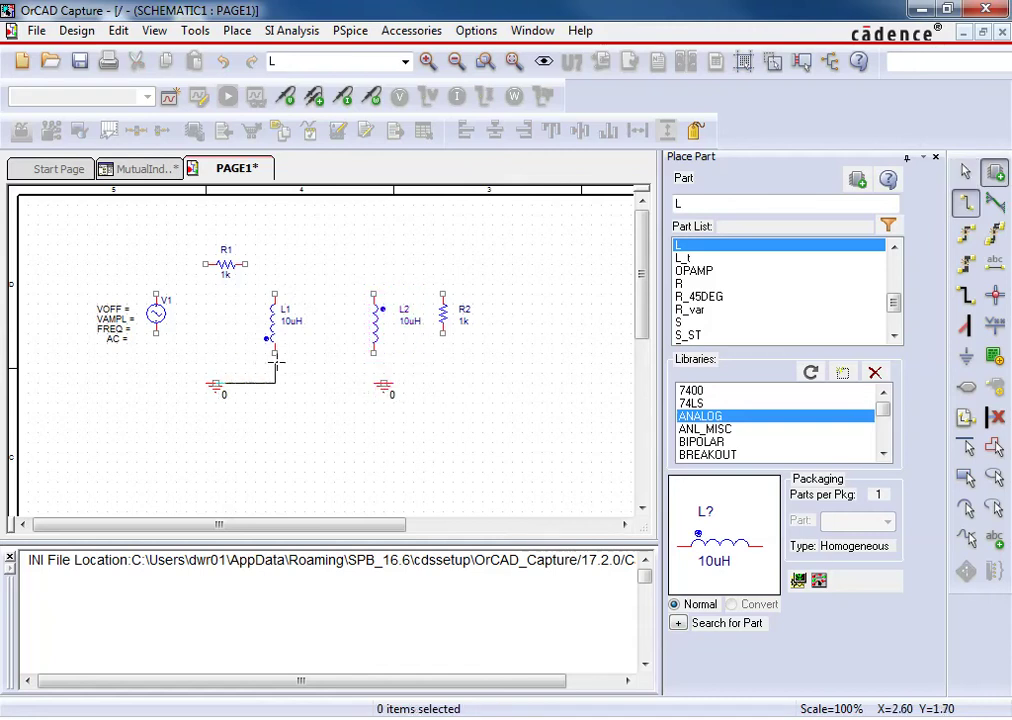
{"action": "left_click", "coordinate": [215, 362]}
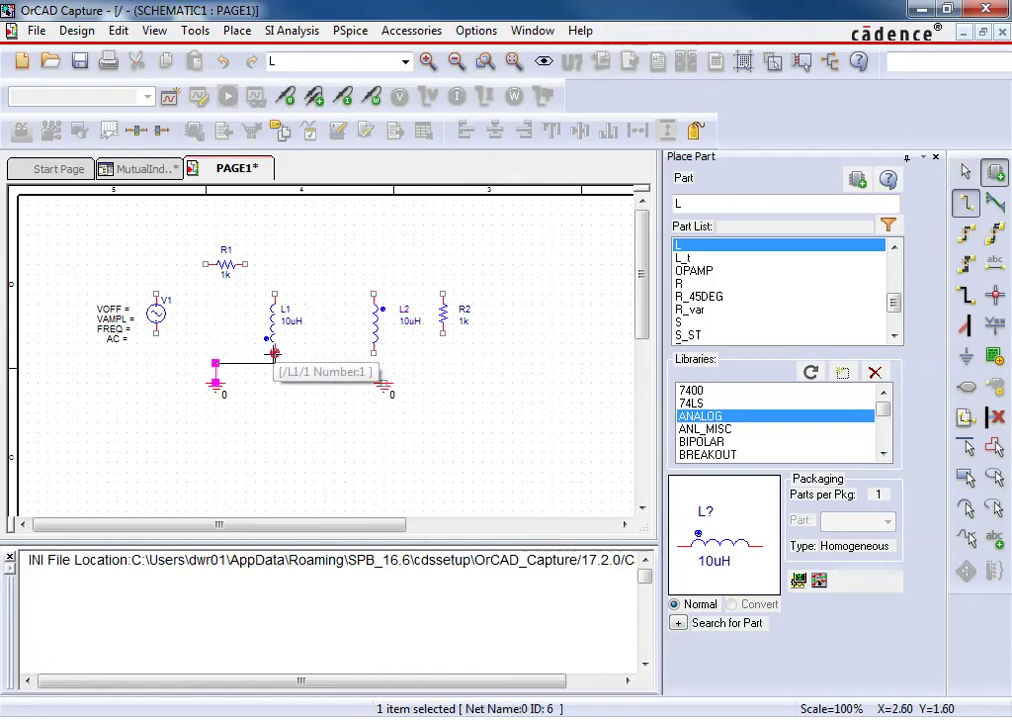
{"action": "left_click", "coordinate": [274, 352]}
{"action": "left_click", "coordinate": [156, 335]}
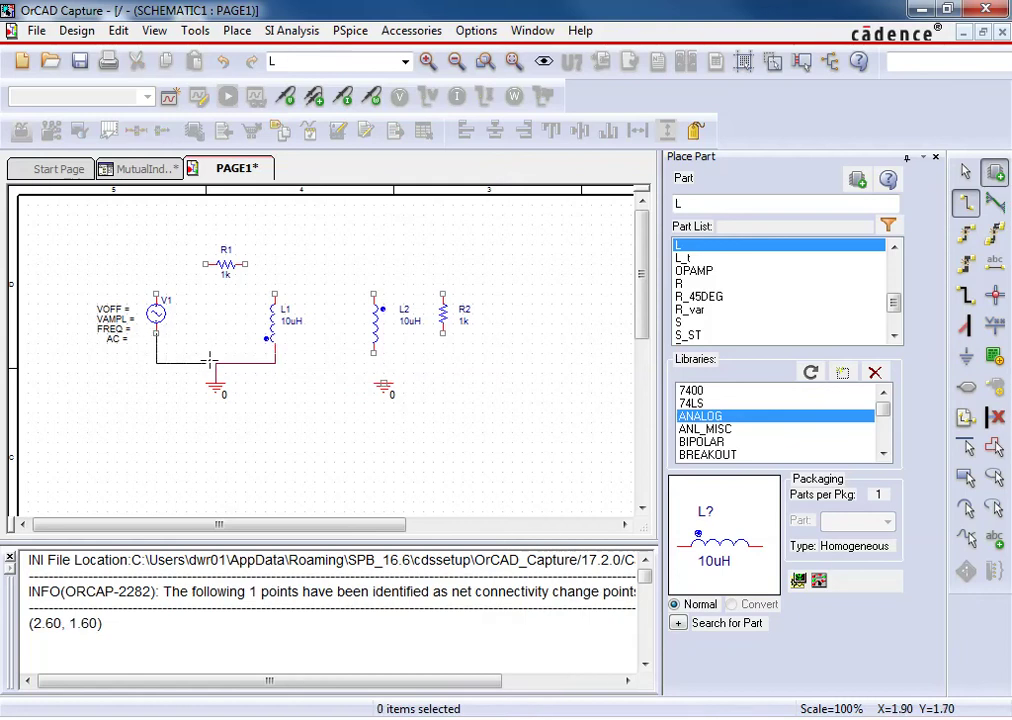
{"action": "left_click", "coordinate": [216, 362]}
{"action": "left_click", "coordinate": [274, 293]}
{"action": "left_click", "coordinate": [245, 264]}
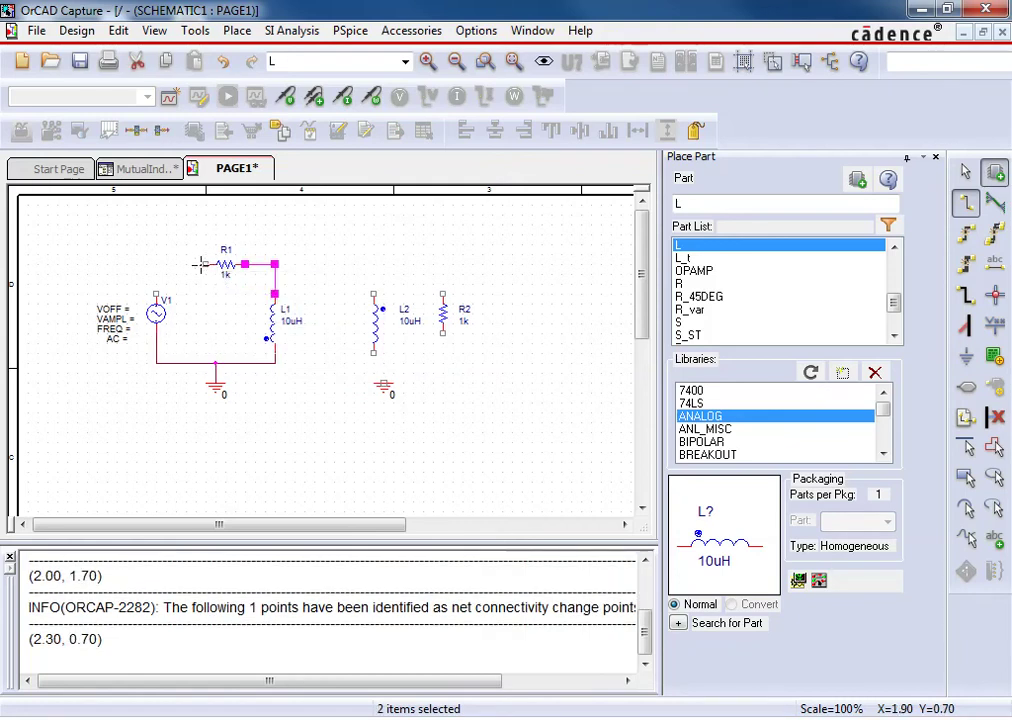
{"action": "left_click", "coordinate": [204, 264]}
{"action": "left_click", "coordinate": [157, 293]}
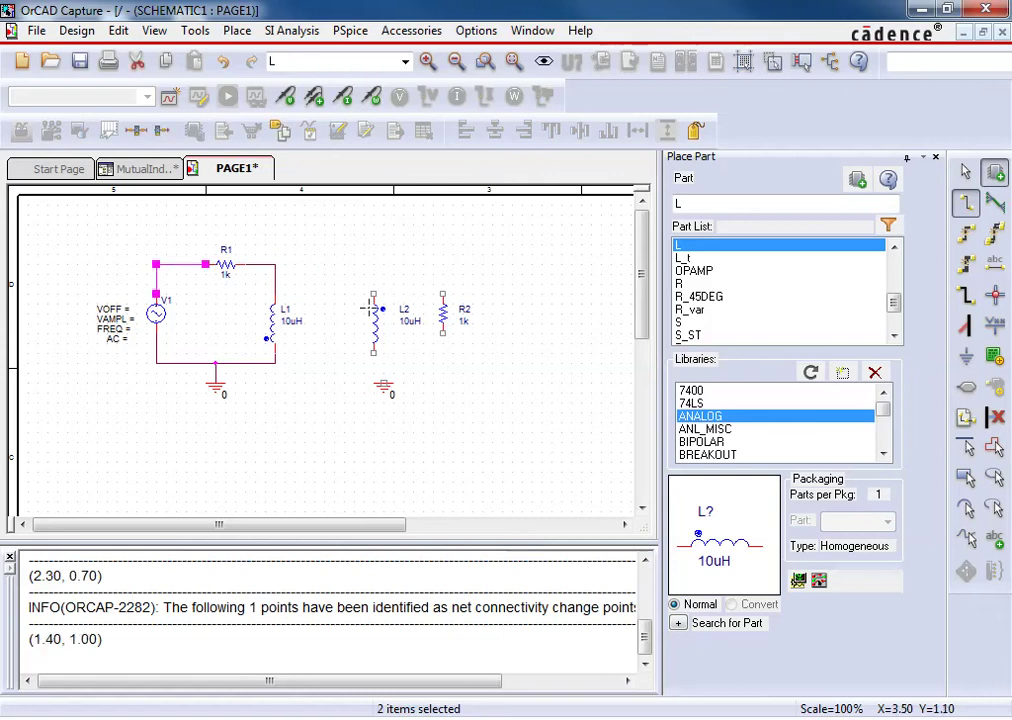
Wire the right loop: L2 top to R2, R2 bottom to L2, L2 to ground
{"action": "left_click", "coordinate": [373, 293]}
{"action": "left_click", "coordinate": [443, 264]}
{"action": "left_click", "coordinate": [443, 293]}
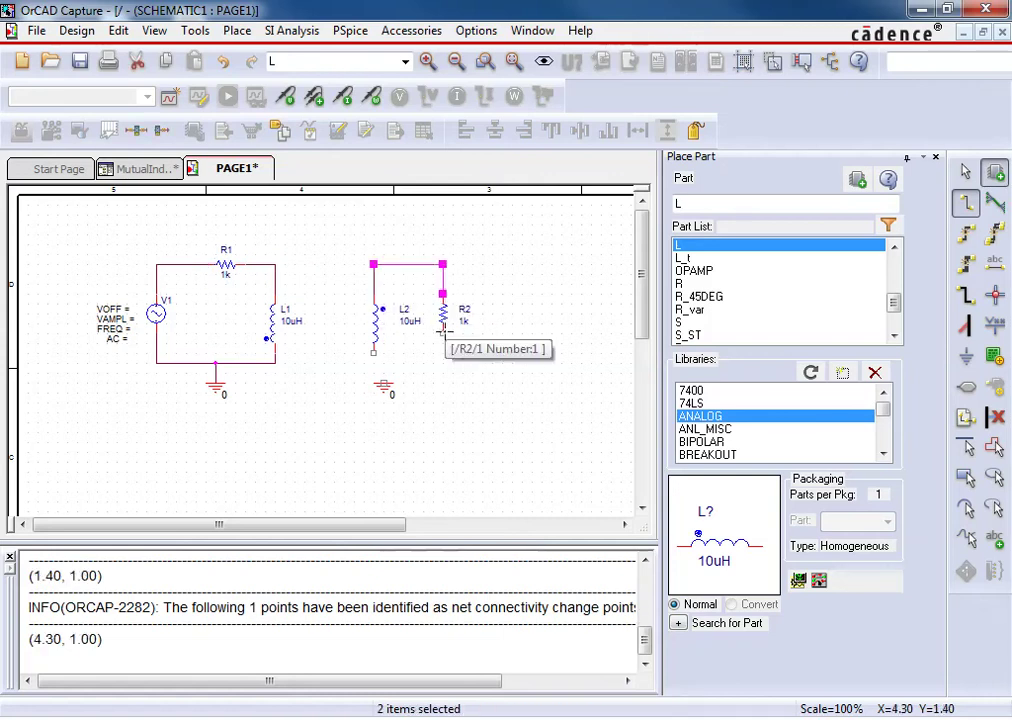
{"action": "left_click", "coordinate": [443, 334]}
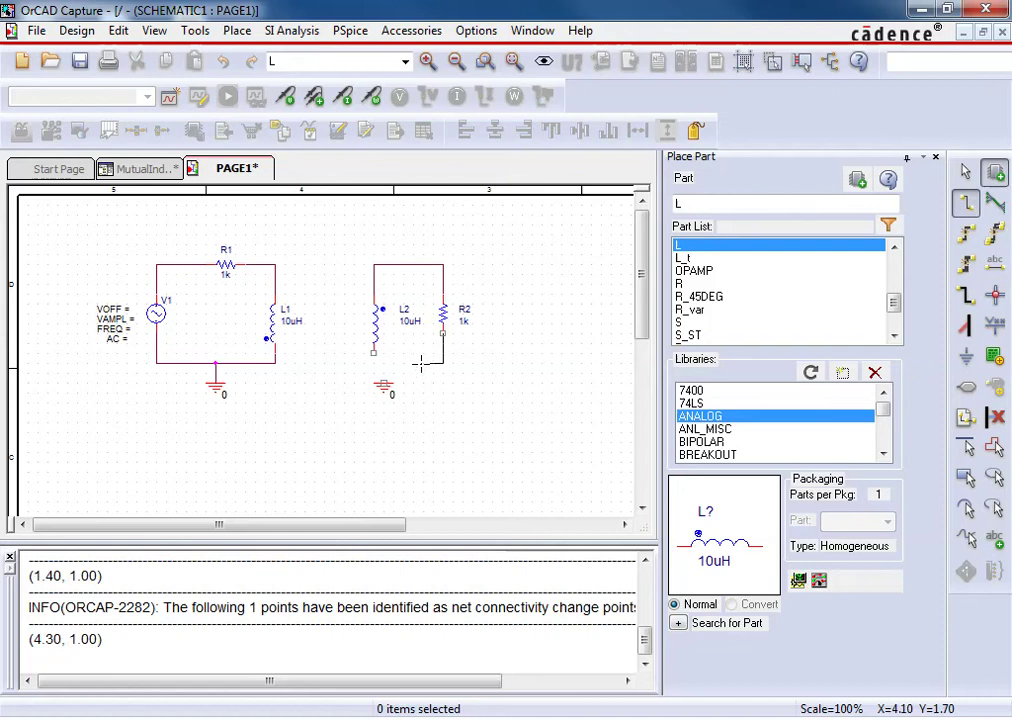
{"action": "left_click", "coordinate": [372, 352]}
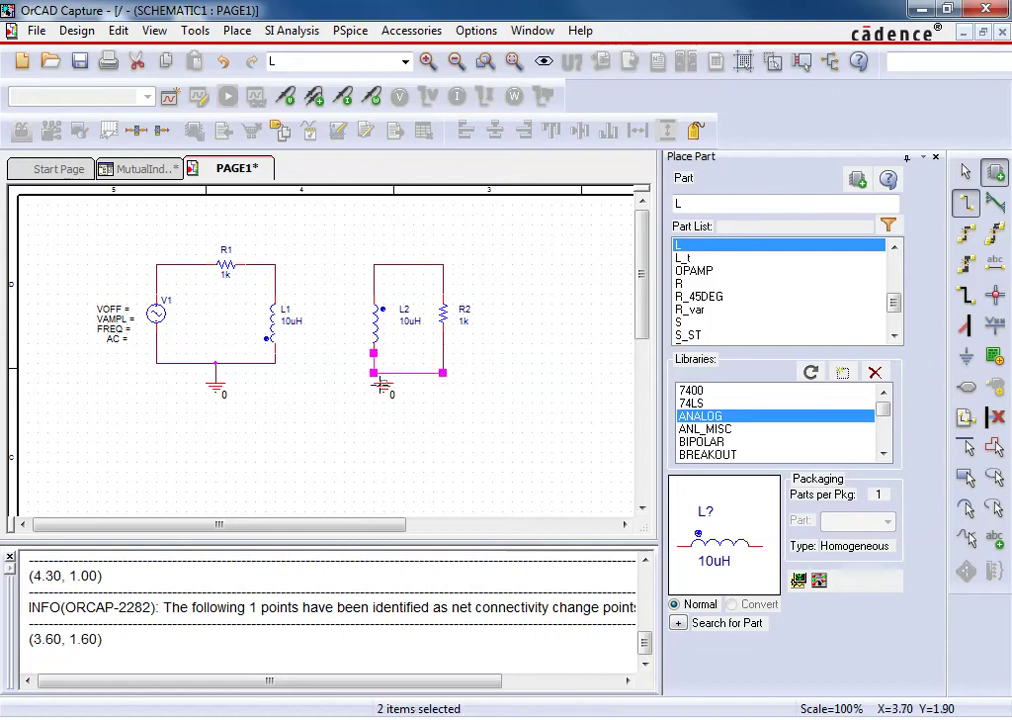
{"action": "left_click", "coordinate": [385, 370]}
{"action": "left_click", "coordinate": [385, 370]}
{"action": "key", "text": "Escape"}
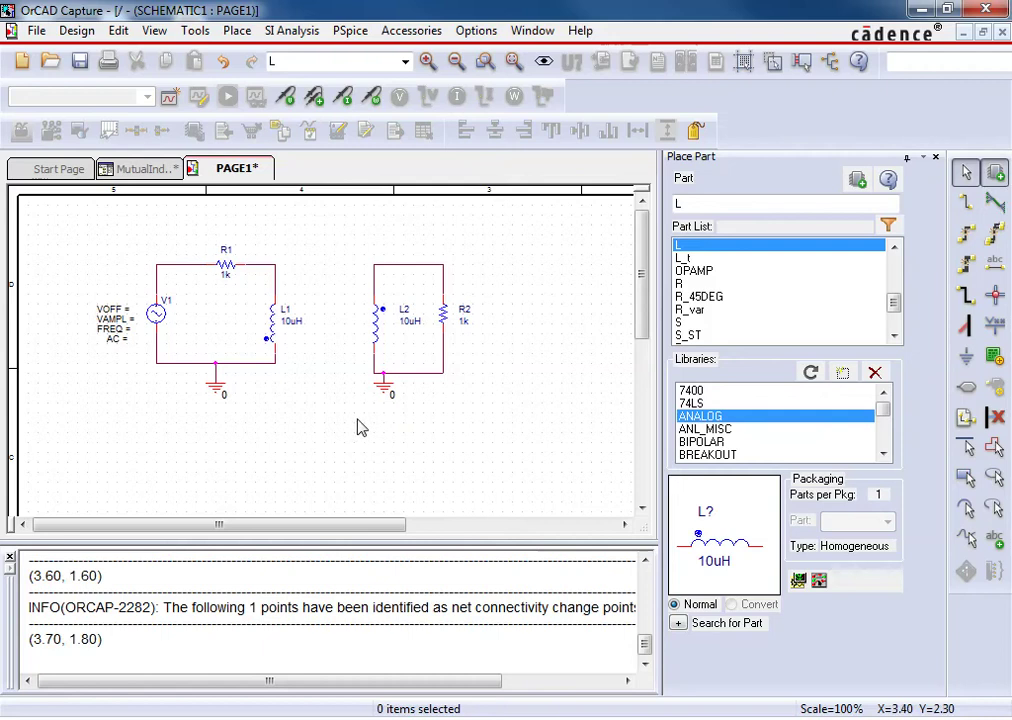
Set inductor values to L1 = 100m and L2 = 400m
{"action": "left_click", "coordinate": [289, 324]}
{"action": "double_click", "coordinate": [291, 328]}
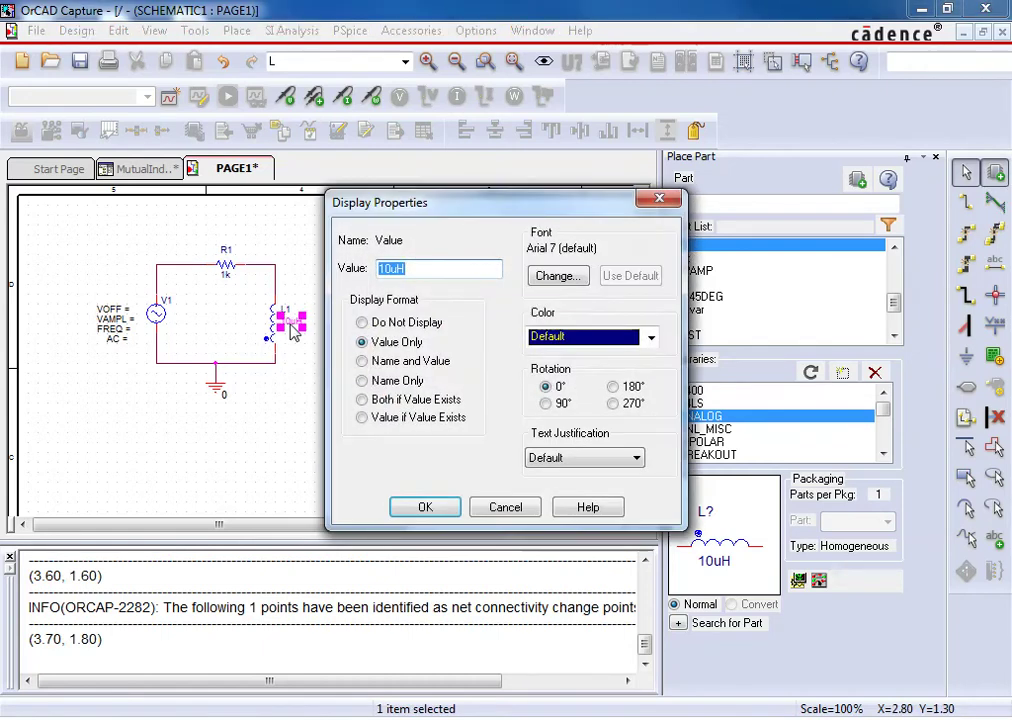
{"action": "type", "text": "100"}
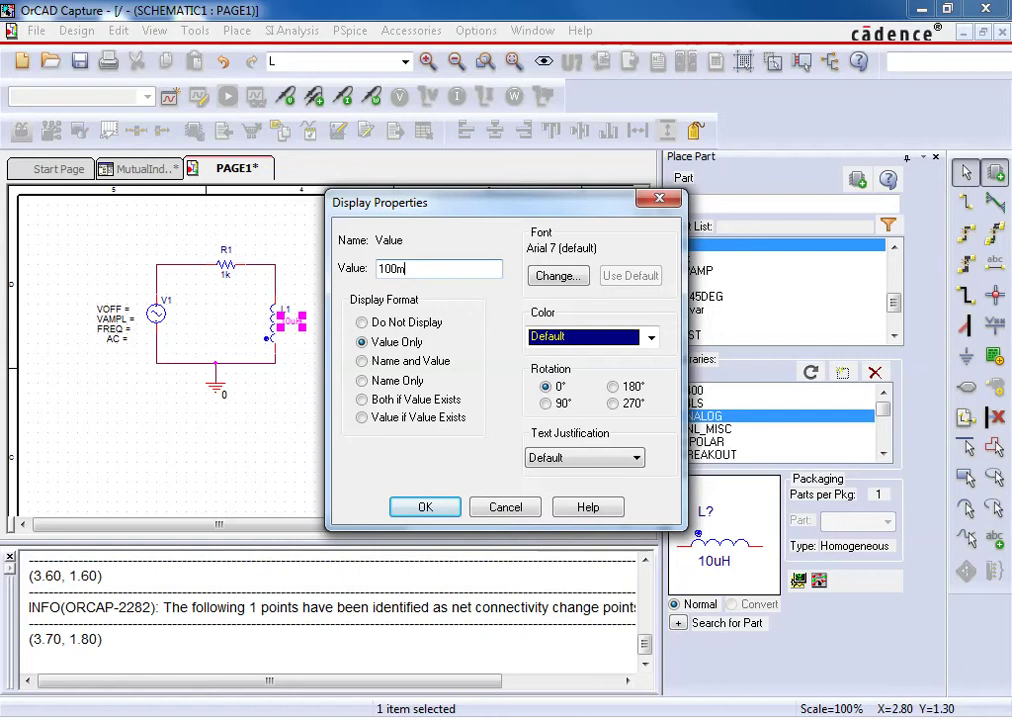
{"action": "type", "text": "m"}
{"action": "key", "text": "Return"}
{"action": "left_click", "coordinate": [413, 322]}
{"action": "double_click", "coordinate": [415, 325]}
{"action": "type", "text": "400"}
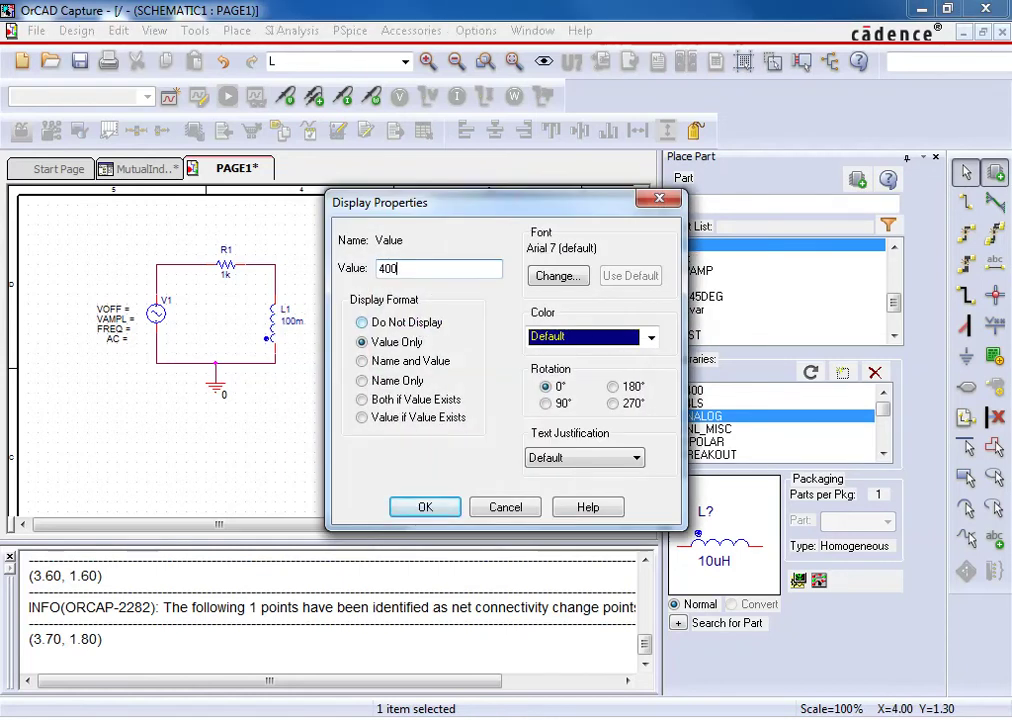
{"action": "key", "text": "Return"}
{"action": "double_click", "coordinate": [415, 325]}
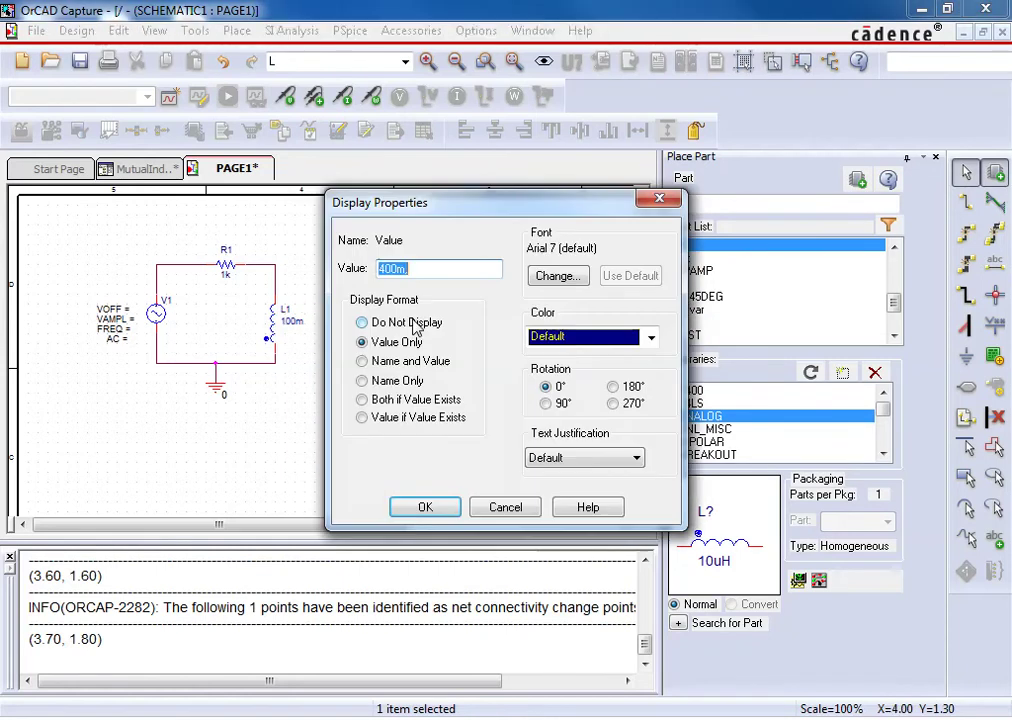
{"action": "type", "text": "400m"}
{"action": "key", "text": "Return"}
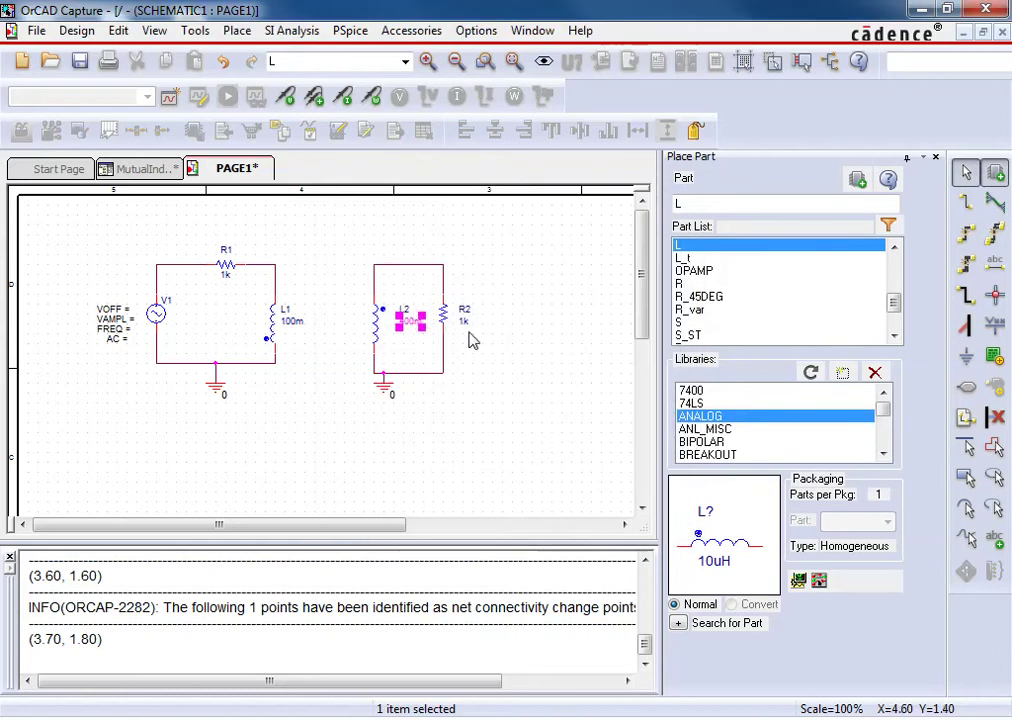
Set resistor values to R2 = 240 and R1 = 80
{"action": "double_click", "coordinate": [466, 321]}
{"action": "type", "text": "240"}
{"action": "key", "text": "Return"}
{"action": "double_click", "coordinate": [226, 274]}
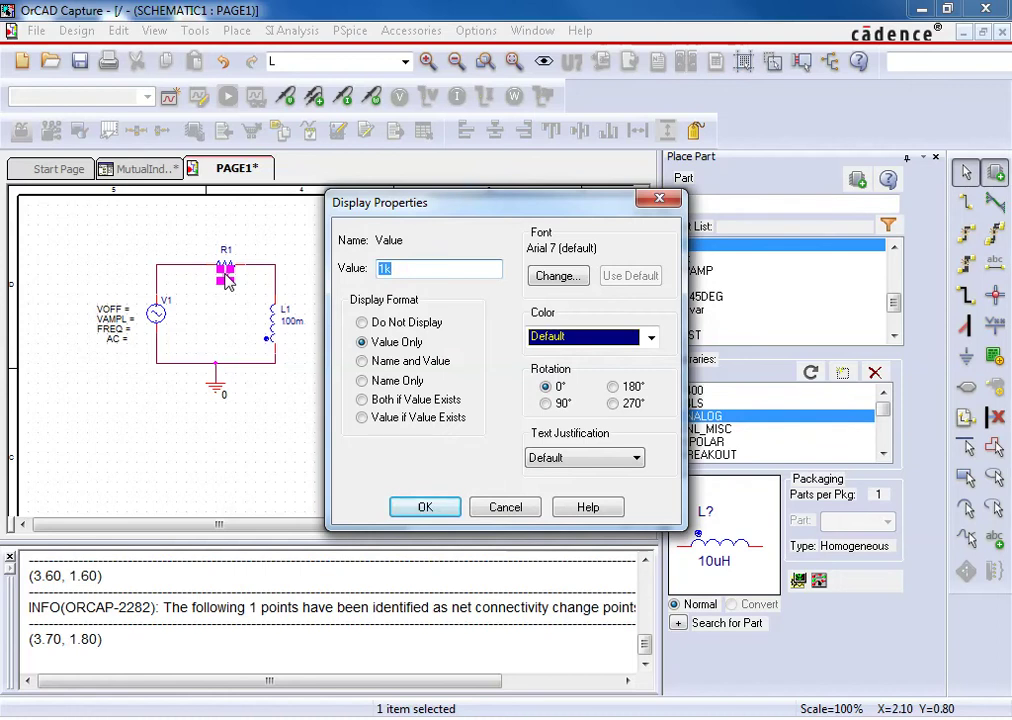
{"action": "type", "text": "80"}
{"action": "key", "text": "Return"}
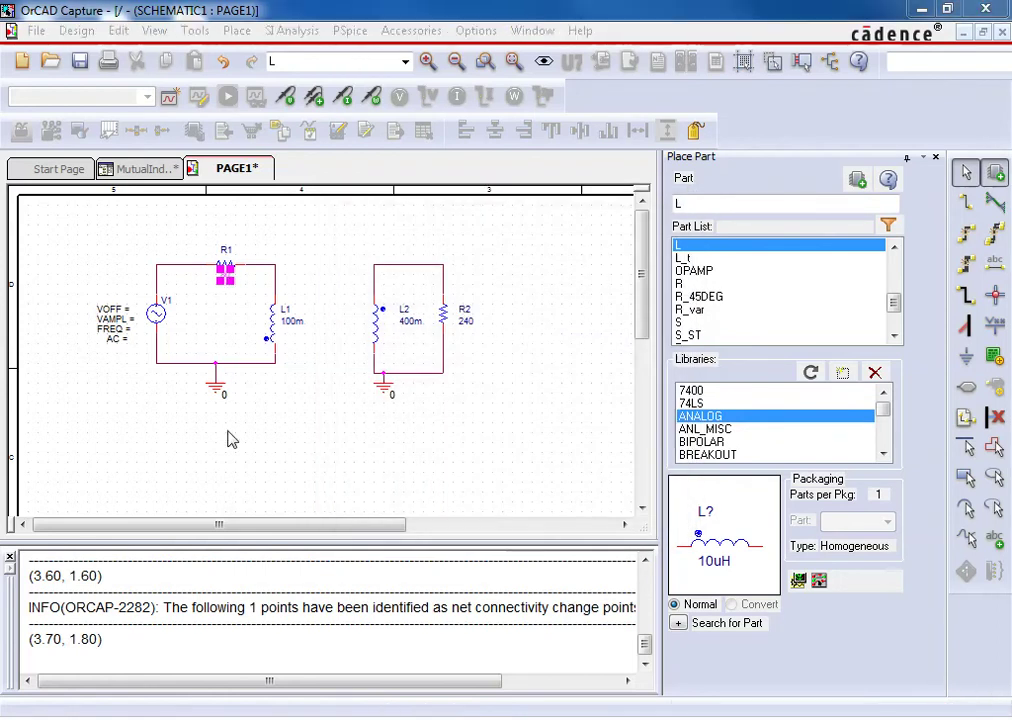
Open V1's Property Editor and pivot it so each property is a row
{"action": "left_click", "coordinate": [112, 309]}
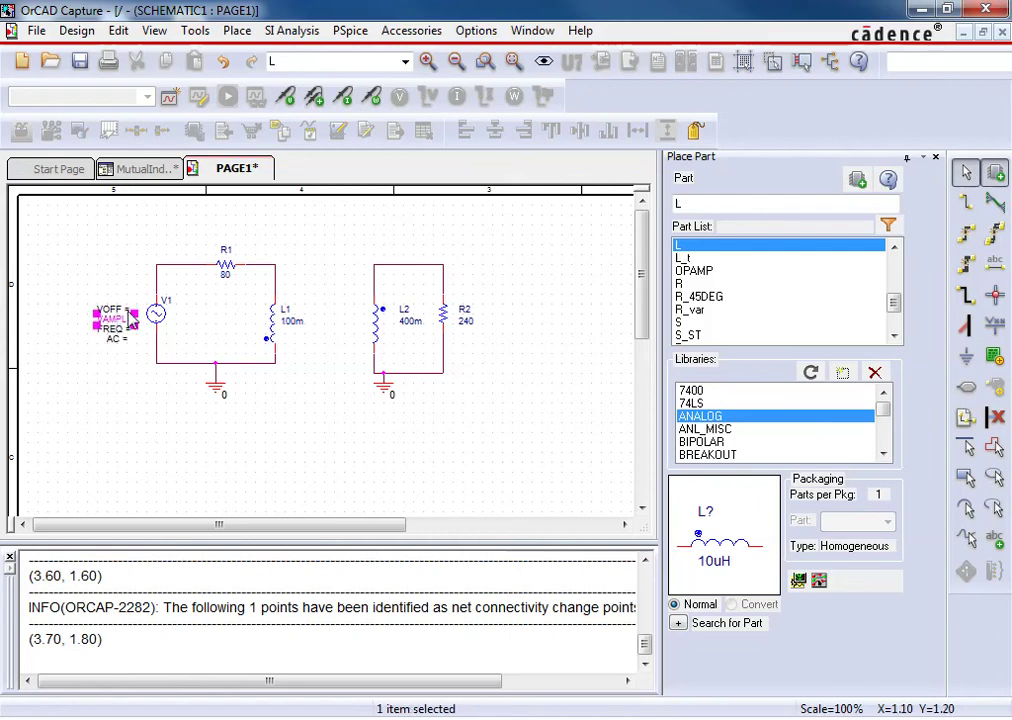
{"action": "double_click", "coordinate": [150, 315]}
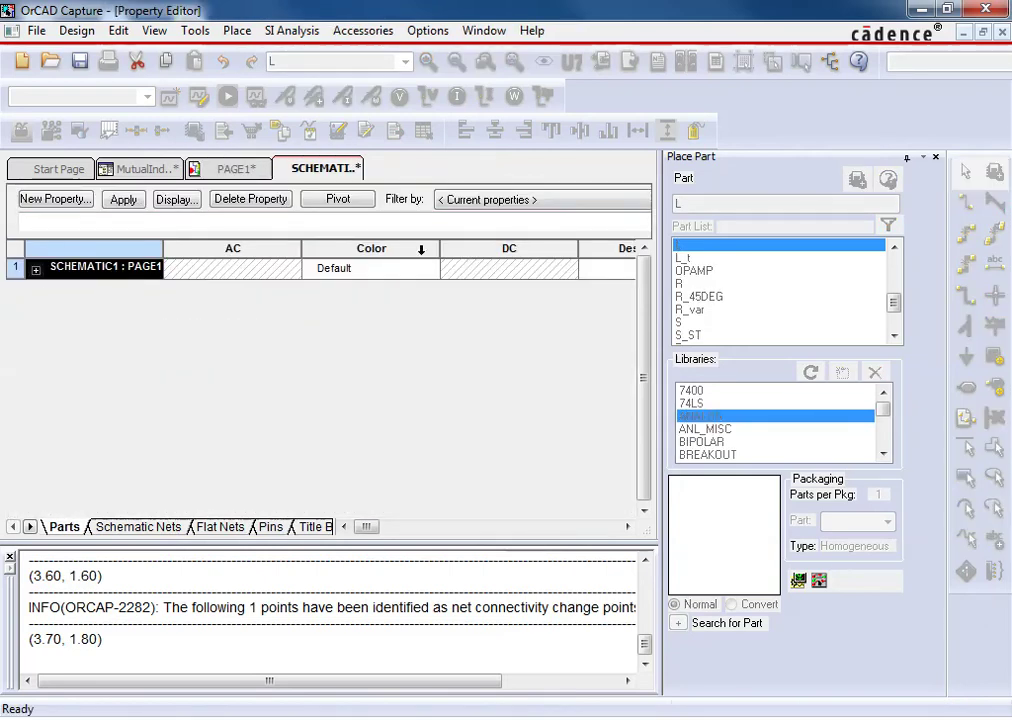
{"action": "mouse_move", "coordinate": [366, 528]}
{"action": "left_mouse_down"}
{"action": "mouse_move", "coordinate": [567, 531]}
{"action": "mouse_move", "coordinate": [355, 528]}
{"action": "left_mouse_up"}
{"action": "left_click", "coordinate": [338, 199]}
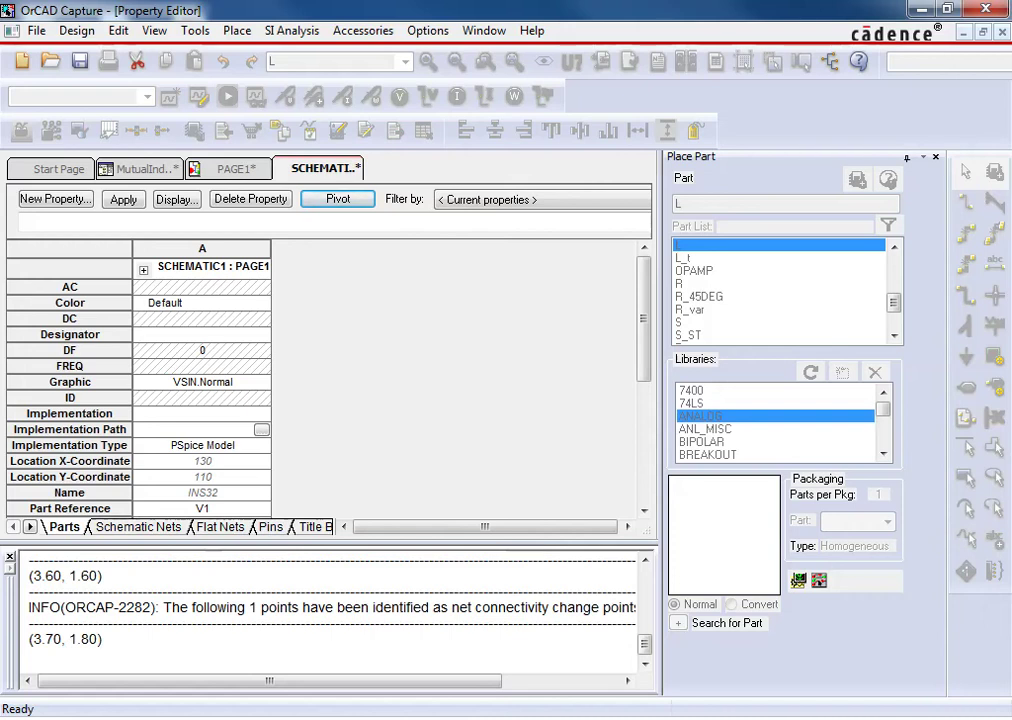
Set V1's FREQ to 127 and PHASE to 90
{"action": "left_click", "coordinate": [180, 368]}
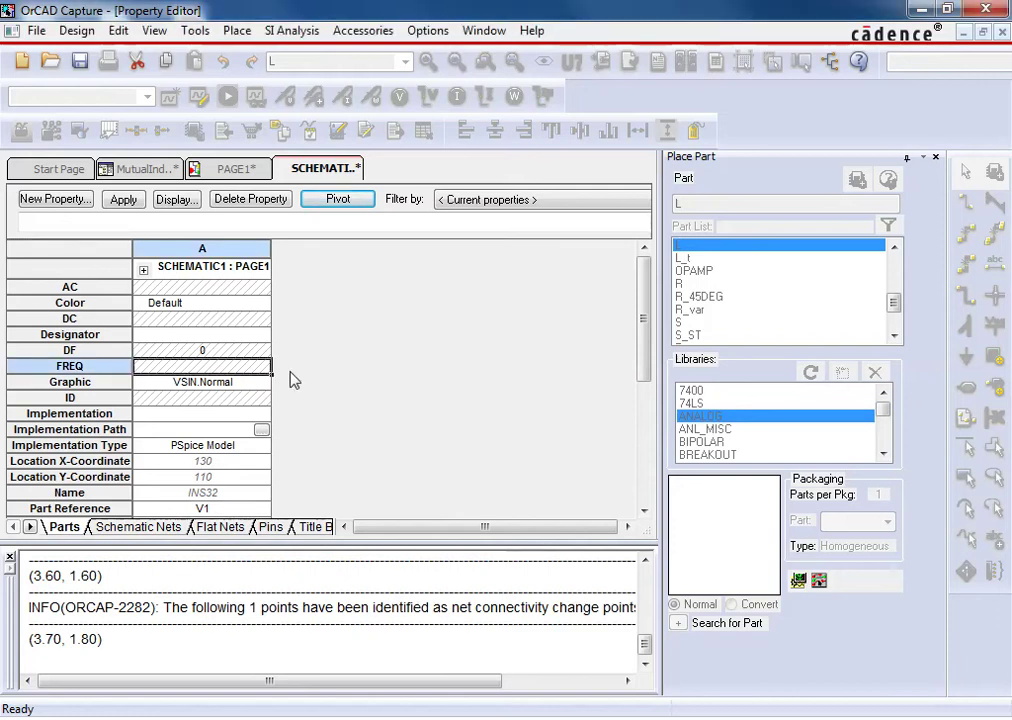
{"action": "type", "text": "127"}
{"action": "key", "text": "Return"}
{"action": "scroll", "coordinate": [203, 434], "scroll_direction": "down", "scroll_amount": 2}
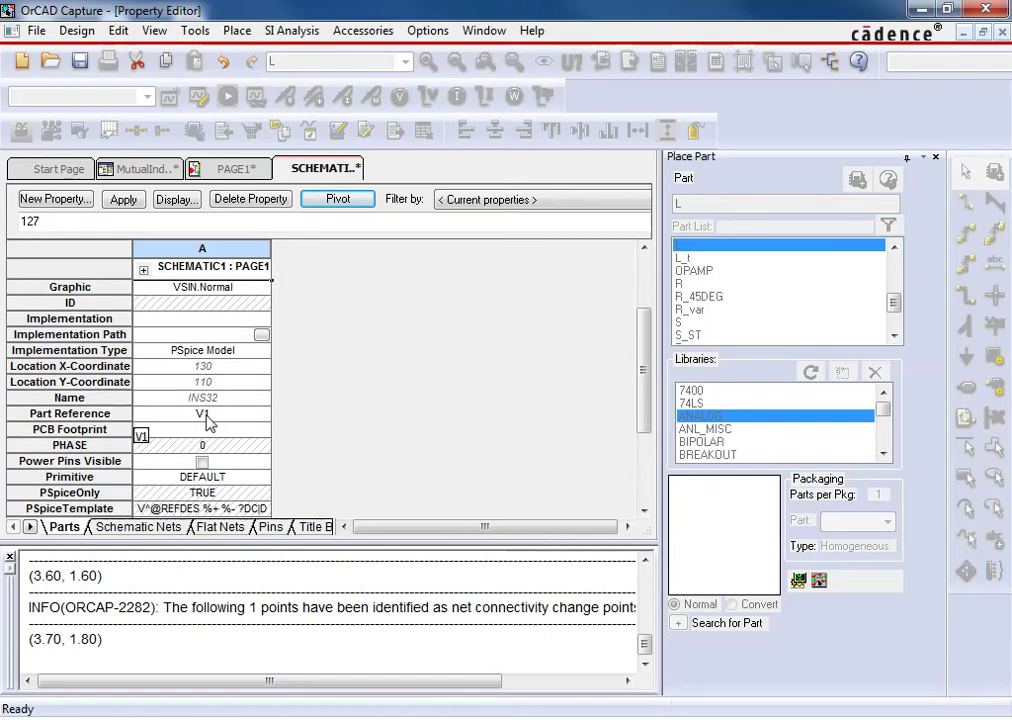
{"action": "left_click", "coordinate": [205, 445]}
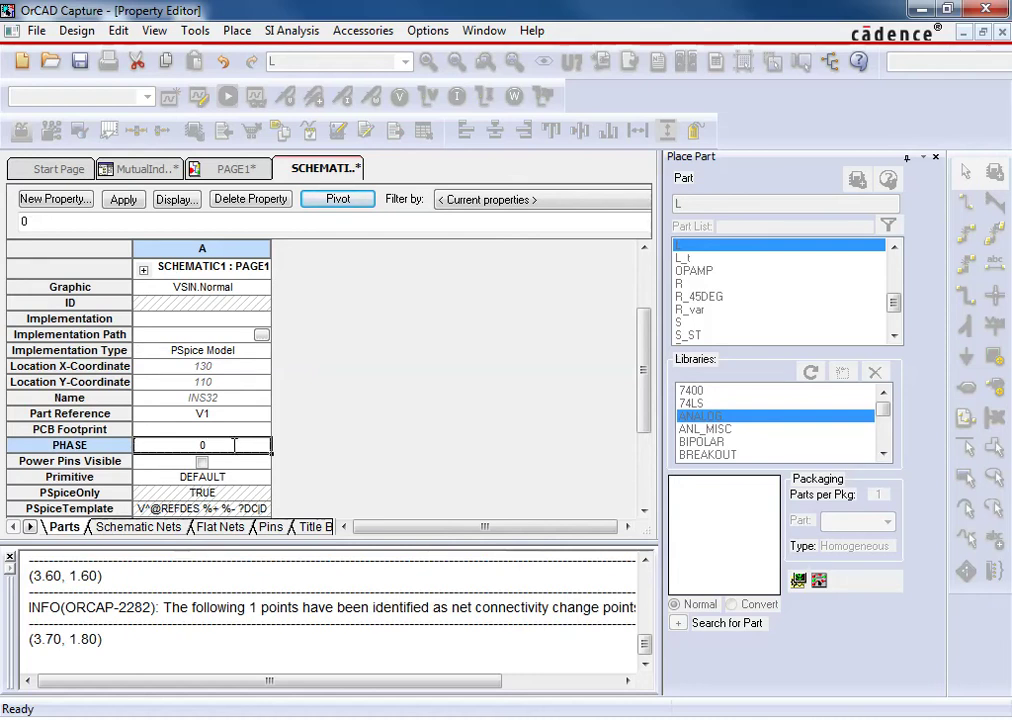
{"action": "key", "text": "BackSpace"}
{"action": "type", "text": "90"}
{"action": "left_click", "coordinate": [166, 415]}
Set V1's VAMPL to 168 and close the property sheet
{"action": "scroll", "coordinate": [172, 420], "scroll_direction": "down", "scroll_amount": 3}
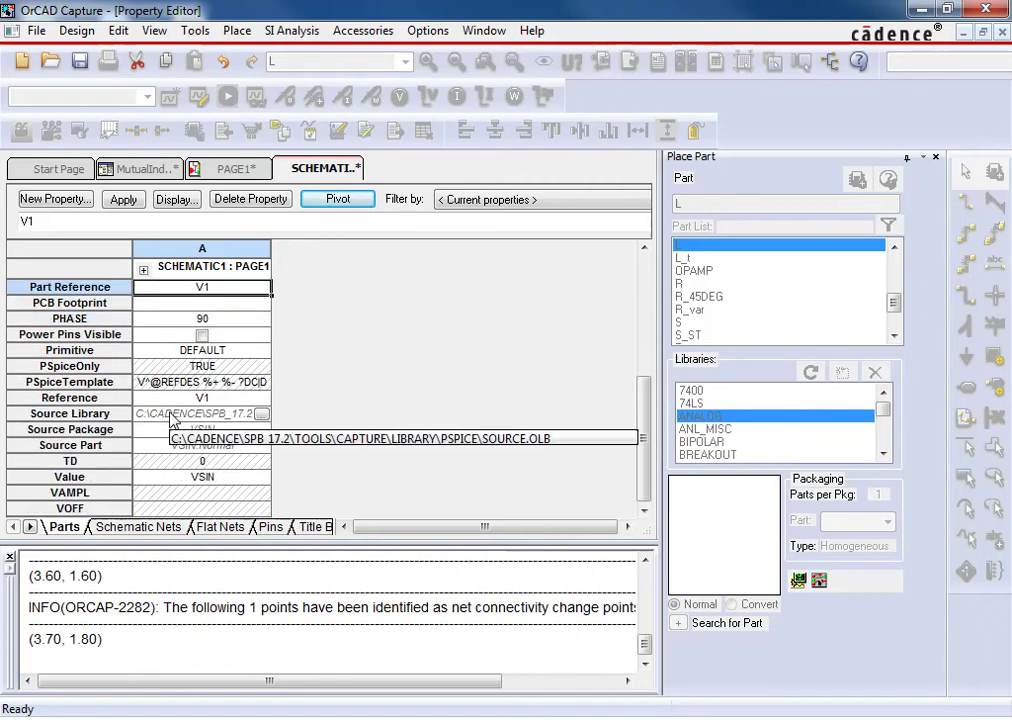
{"action": "left_click", "coordinate": [183, 493]}
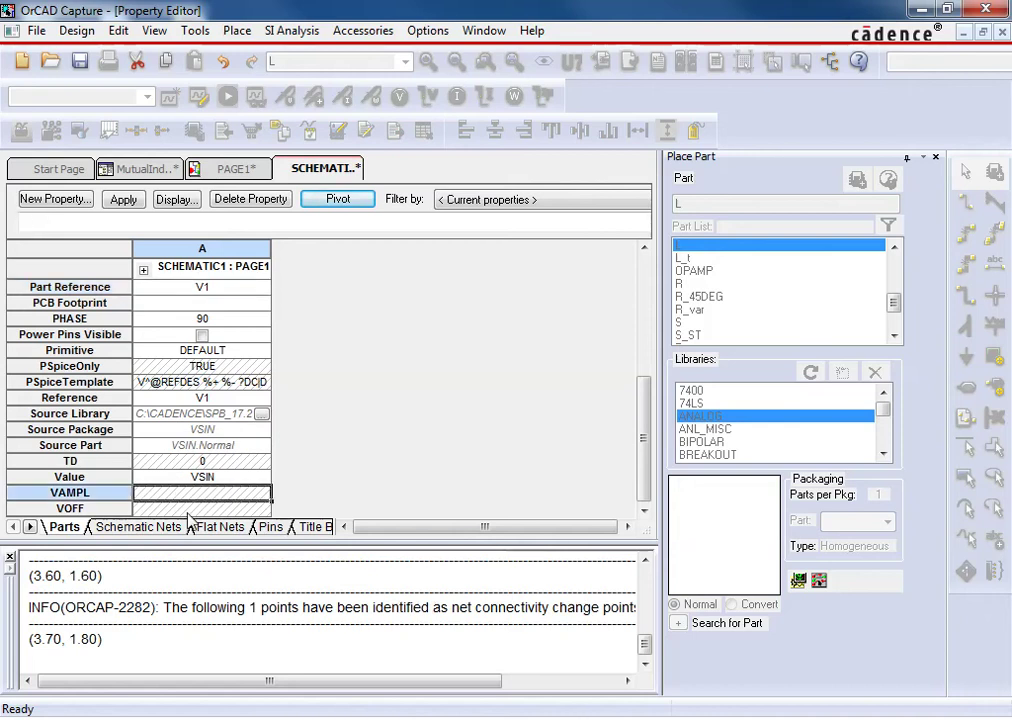
{"action": "type", "text": "168"}
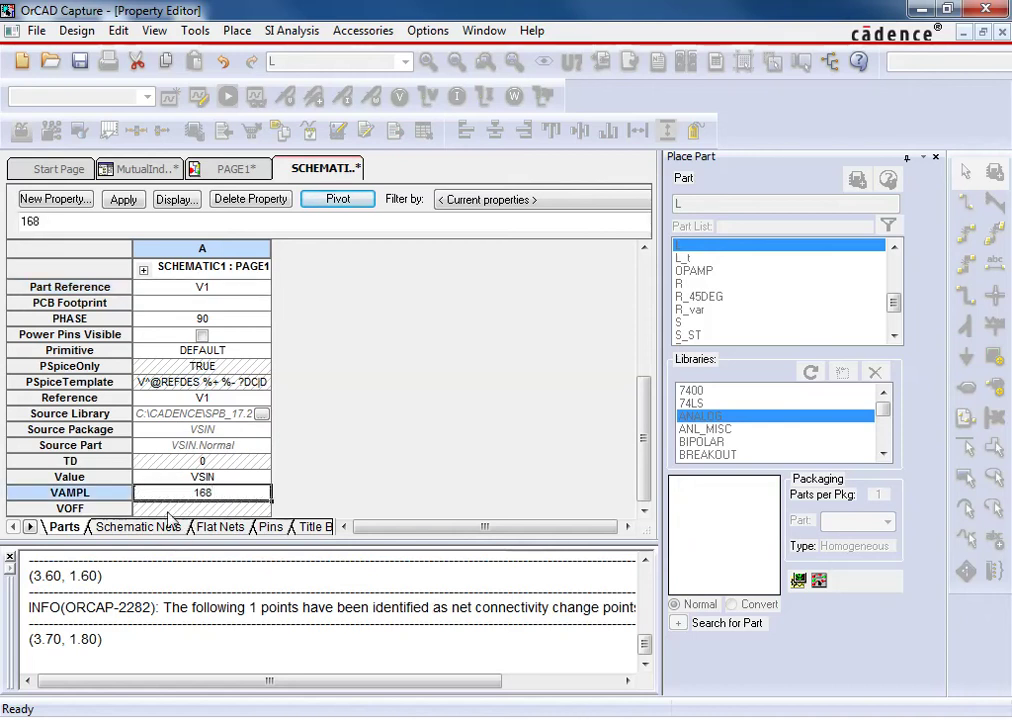
{"action": "left_click", "coordinate": [181, 508]}
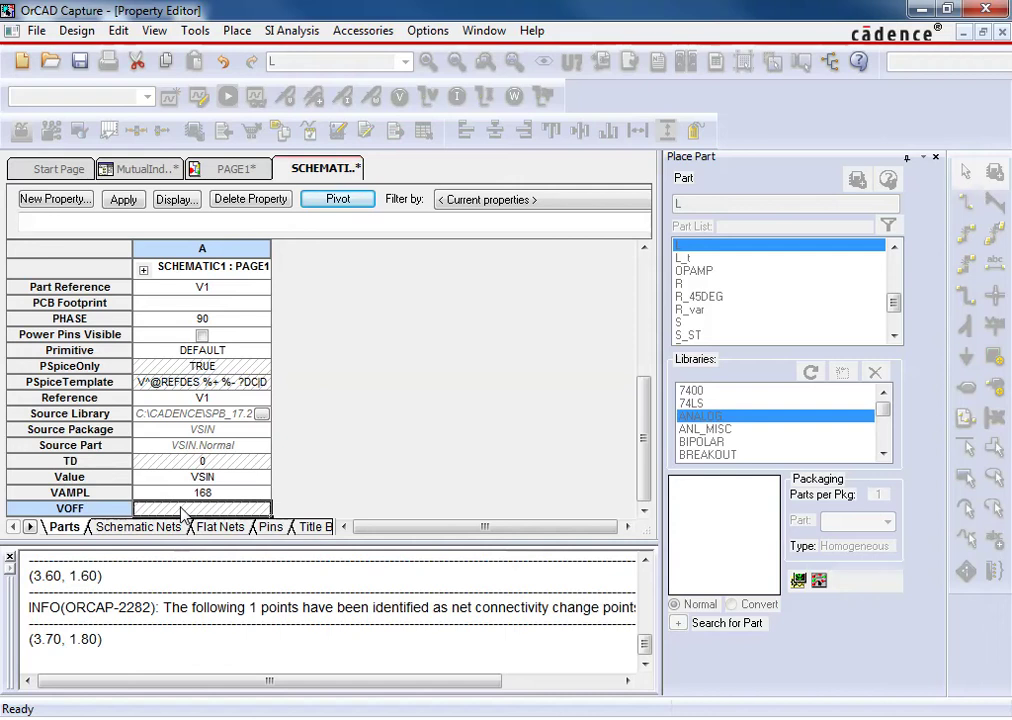
{"action": "right_click", "coordinate": [340, 175]}
{"action": "left_click", "coordinate": [378, 283]}
{"action": "left_click", "coordinate": [130, 380]}
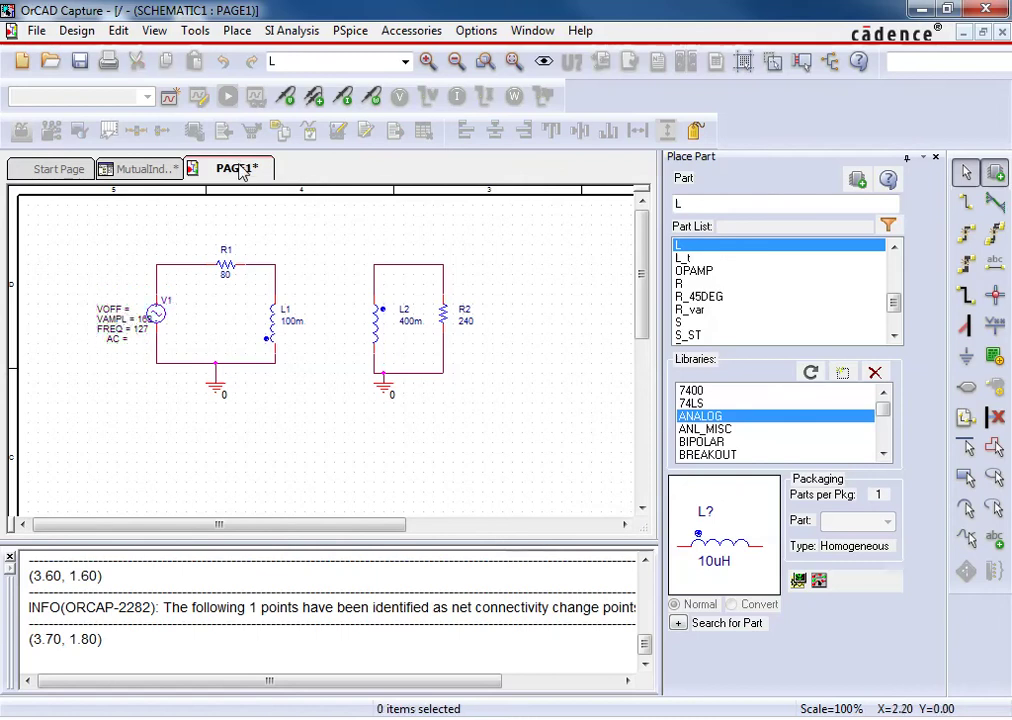
Move V1's VAMPL = 168 label down under VOFF to align the label column
{"action": "left_click", "coordinate": [128, 320]}
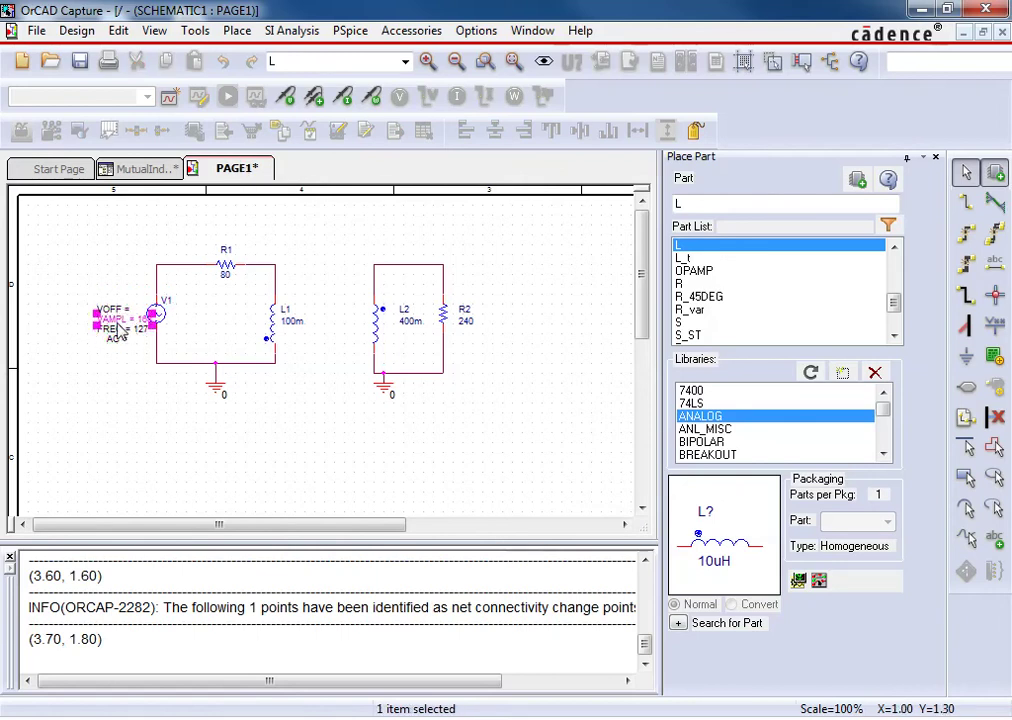
{"action": "left_click_drag", "start_coordinate": [115, 325], "coordinate": [97, 342]}
{"action": "left_click", "coordinate": [99, 379]}
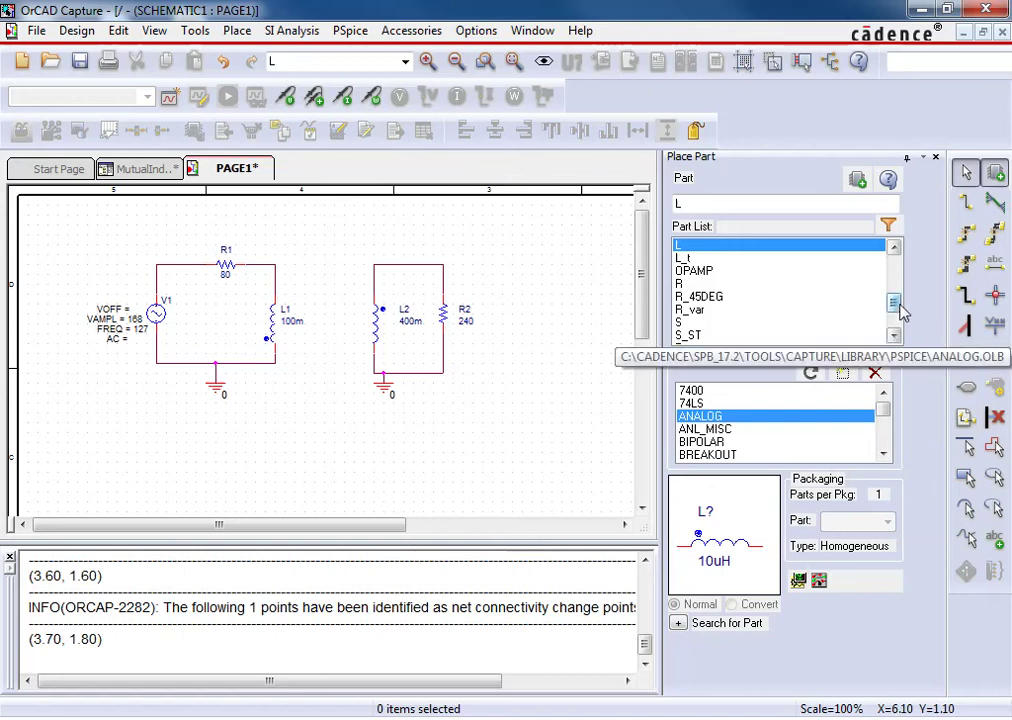
Place a K_Linear coupling part K1 from ANALOG above the two loops
{"action": "mouse_move", "coordinate": [894, 300]}
{"action": "left_mouse_down"}
{"action": "mouse_move", "coordinate": [894, 288]}
{"action": "mouse_move", "coordinate": [903, 313]}
{"action": "mouse_move", "coordinate": [894, 323]}
{"action": "left_mouse_up"}
{"action": "left_click", "coordinate": [757, 285]}
{"action": "scroll", "coordinate": [770, 289], "scroll_direction": "up", "scroll_amount": 2}
{"action": "left_click", "coordinate": [718, 258]}
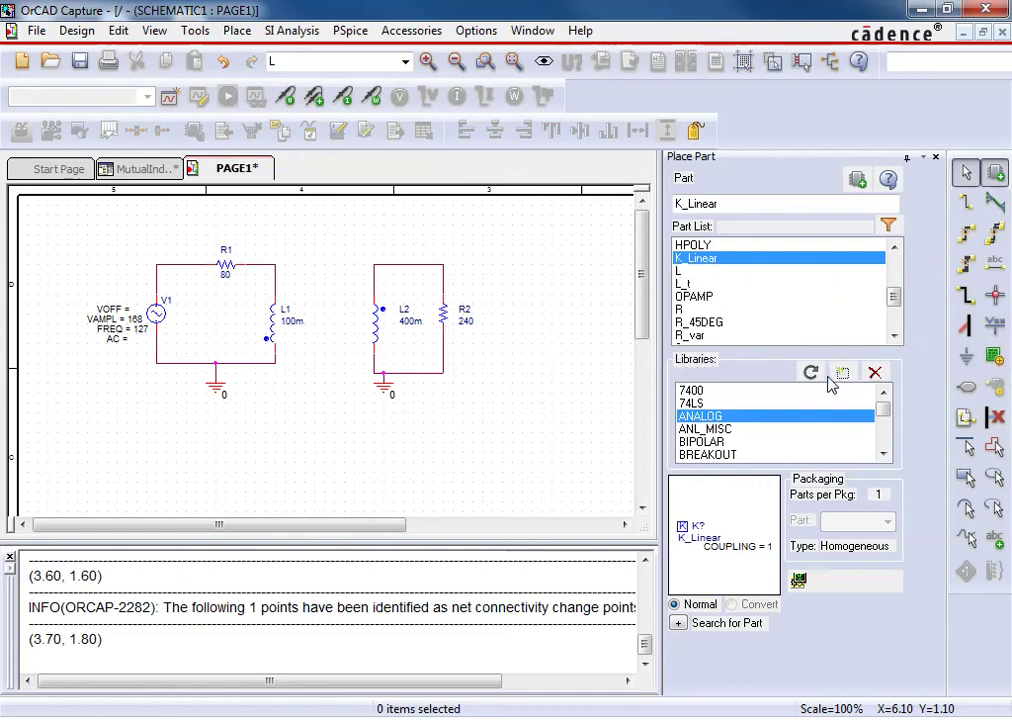
{"action": "double_click", "coordinate": [706, 259]}
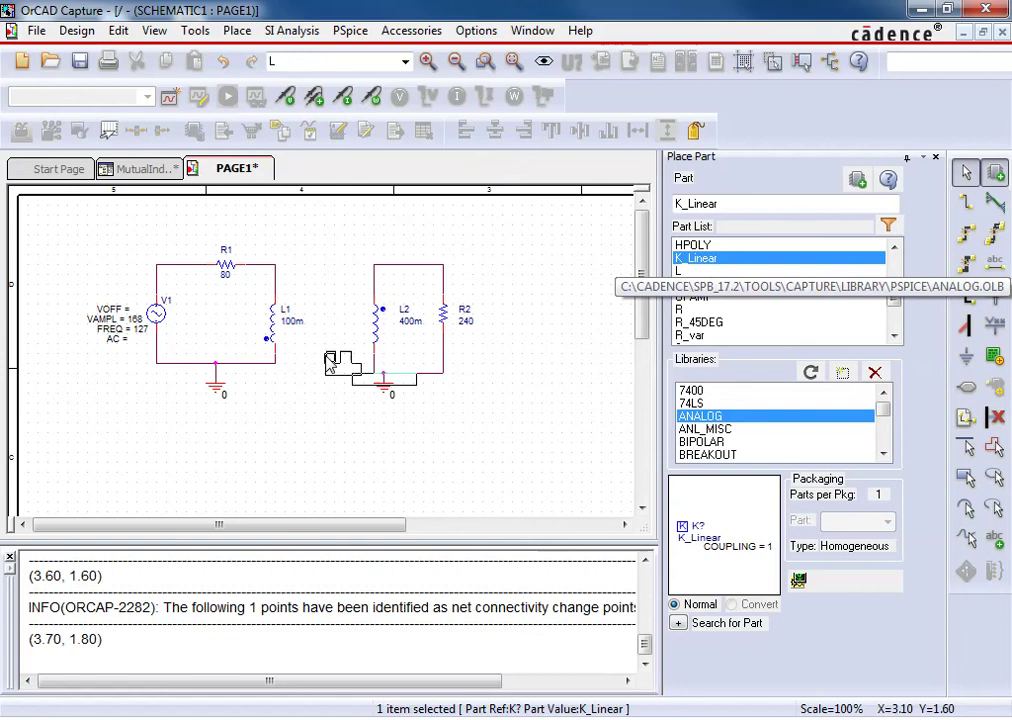
{"action": "left_click", "coordinate": [308, 224]}
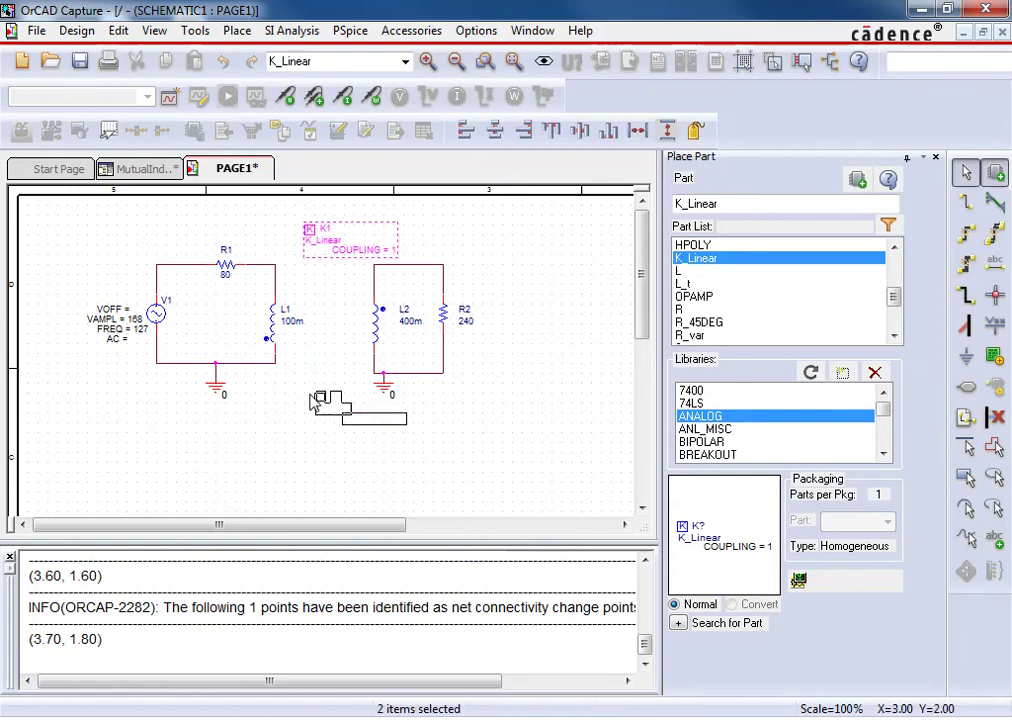
{"action": "key", "text": "Escape"}
Set K1's COUPLING to 0.5 and shift its label slightly left
{"action": "left_click", "coordinate": [330, 245]}
{"action": "double_click", "coordinate": [360, 252]}
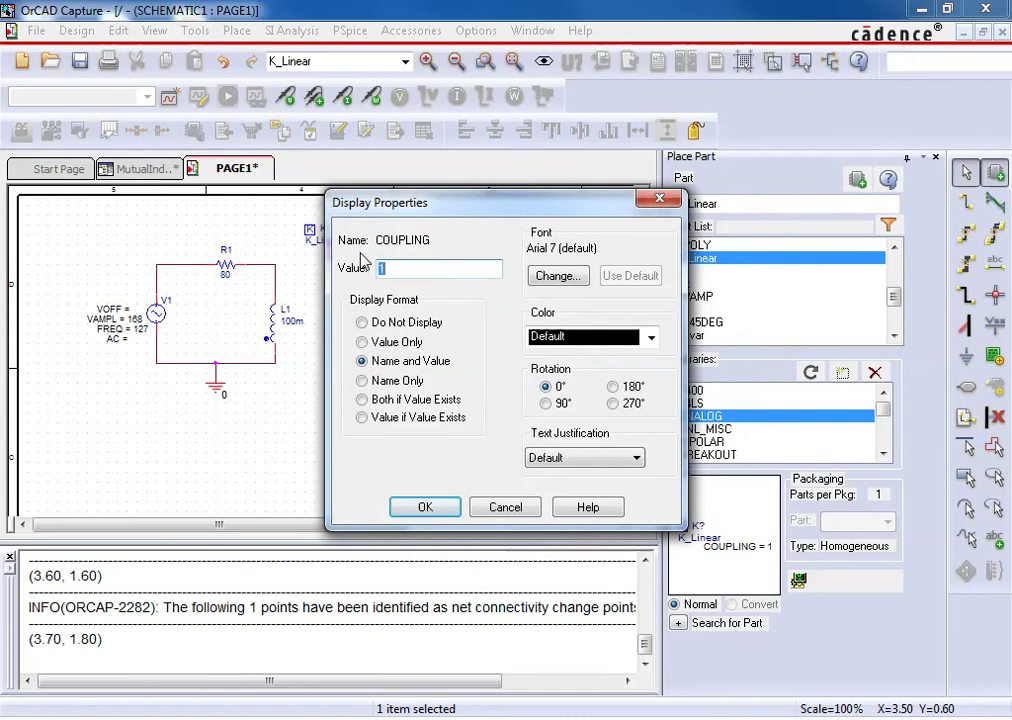
{"action": "type", "text": "0.5"}
{"action": "key", "text": "Return"}
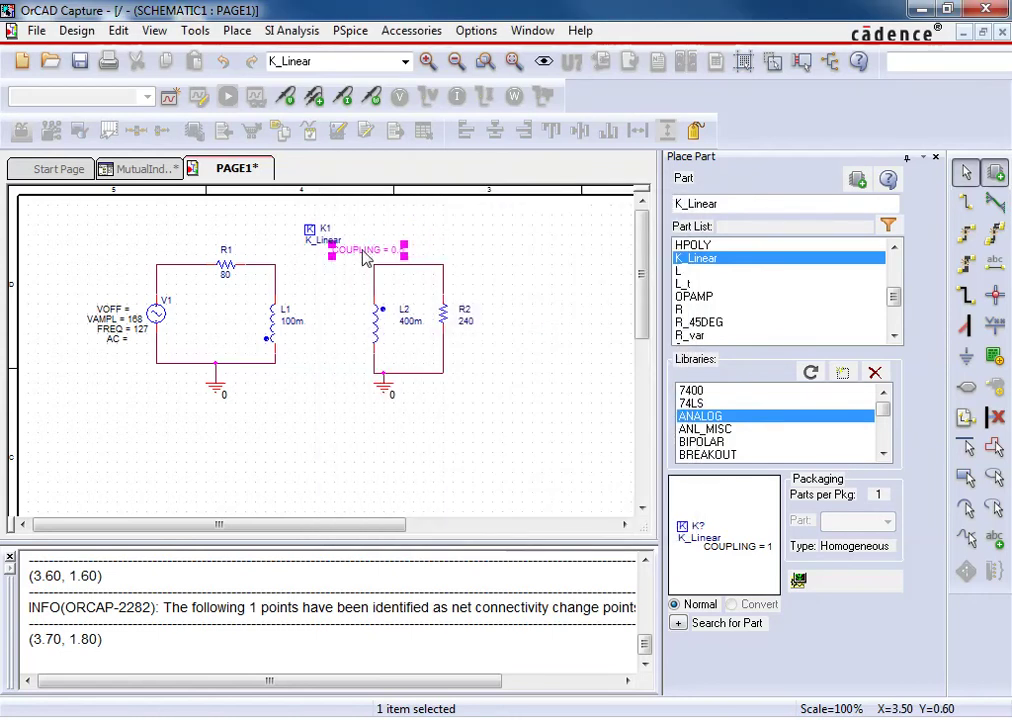
{"action": "left_click_drag", "start_coordinate": [366, 249], "coordinate": [337, 252]}
{"action": "key", "text": "Escape"}
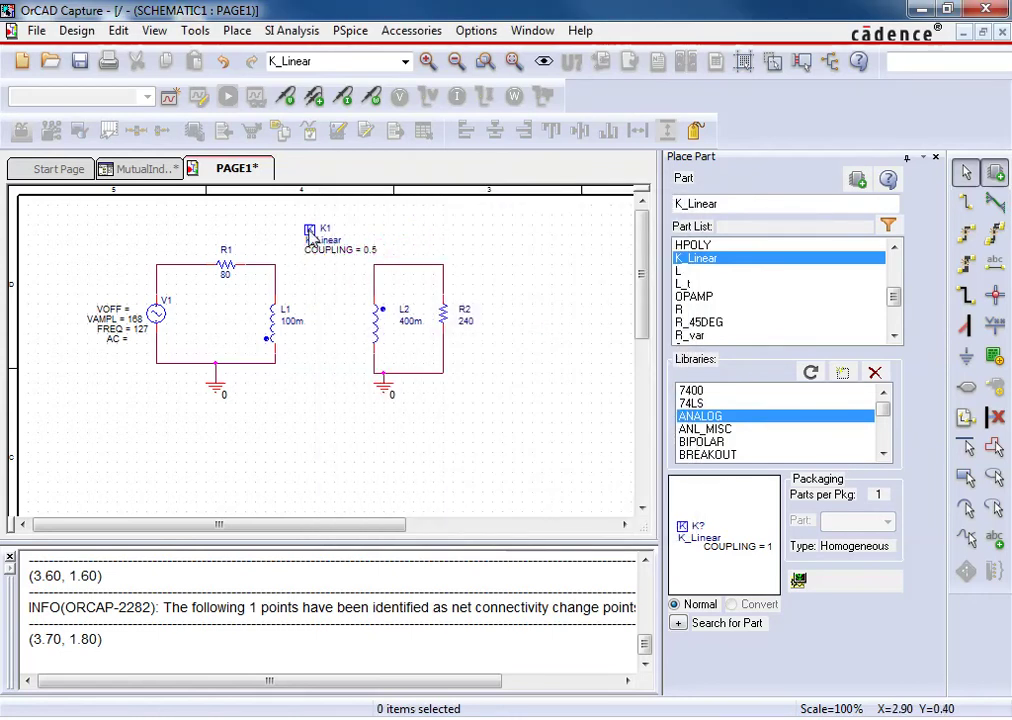
{"action": "left_click", "coordinate": [312, 245]}
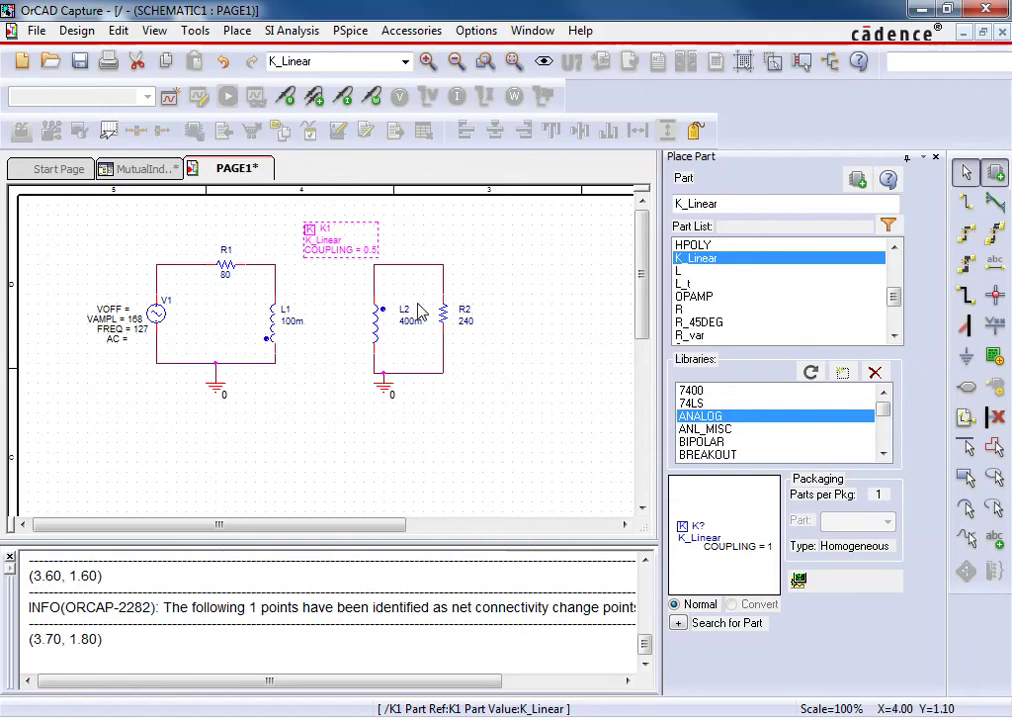
Inspect K1's label display settings without changes and open K1's property list
{"action": "double_click", "coordinate": [325, 232]}
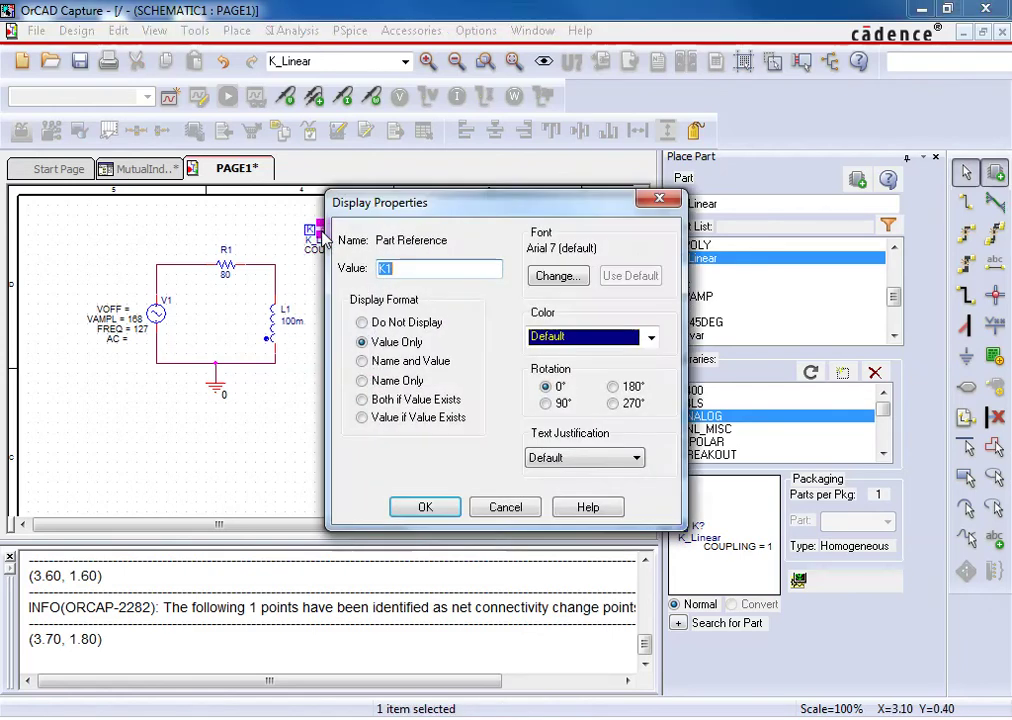
{"action": "key", "text": "Escape"}
{"action": "left_click", "coordinate": [313, 268]}
{"action": "double_click", "coordinate": [318, 240]}
{"action": "left_click", "coordinate": [506, 507]}
{"action": "left_click", "coordinate": [314, 236]}
{"action": "double_click", "coordinate": [313, 236]}
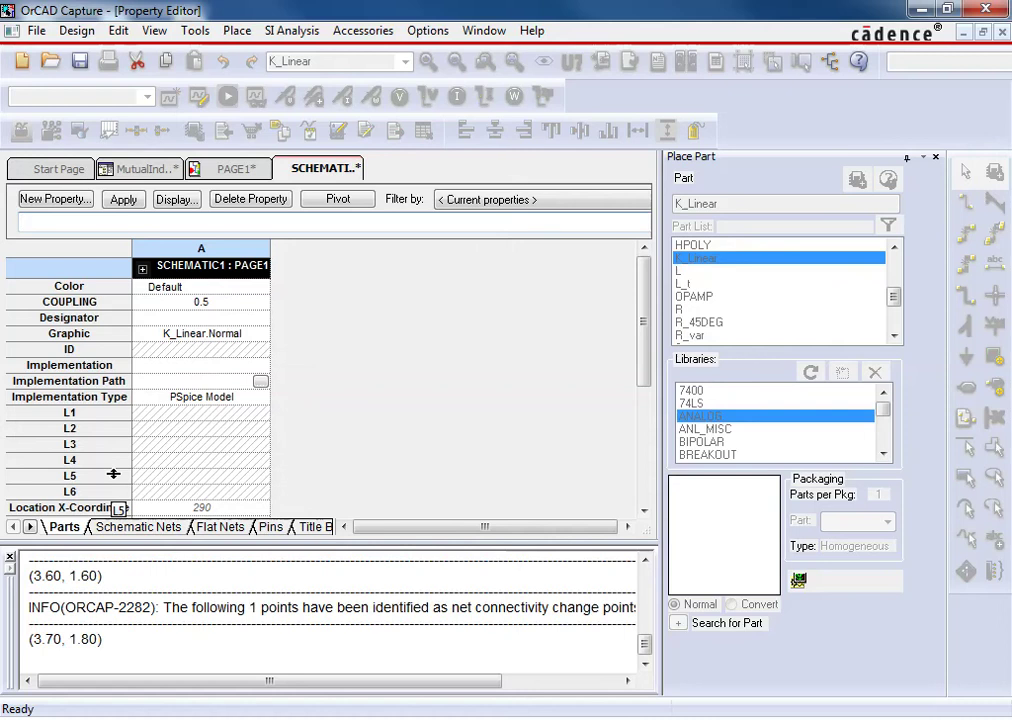
Set K1's coupled inductor properties to L1 and L2
{"action": "left_click", "coordinate": [178, 416]}
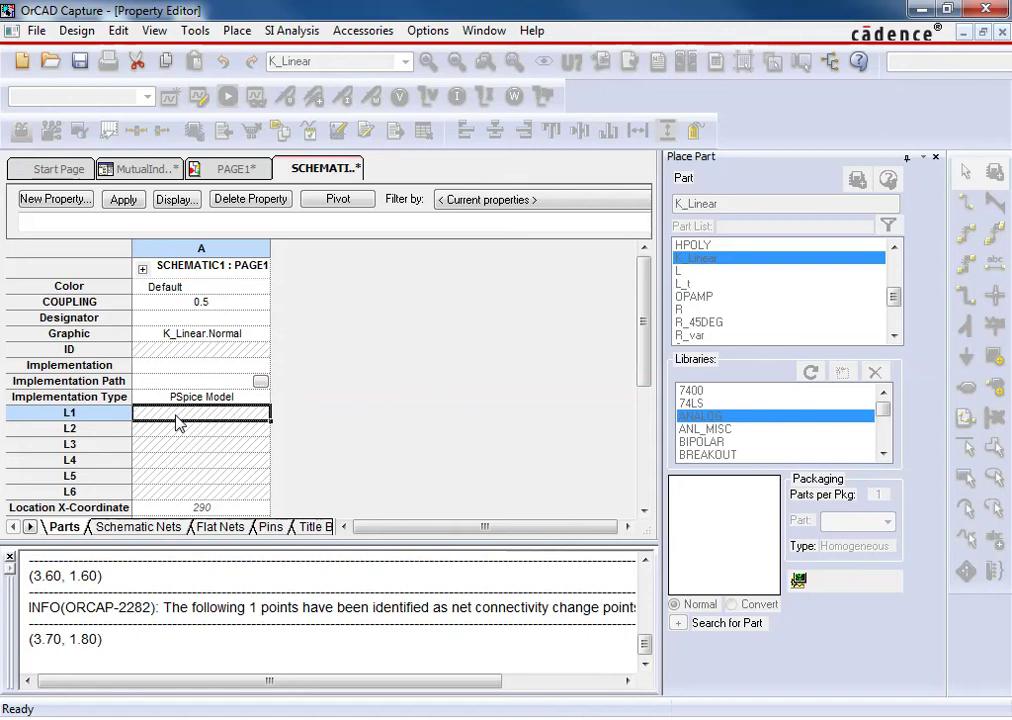
{"action": "type", "text": "L1"}
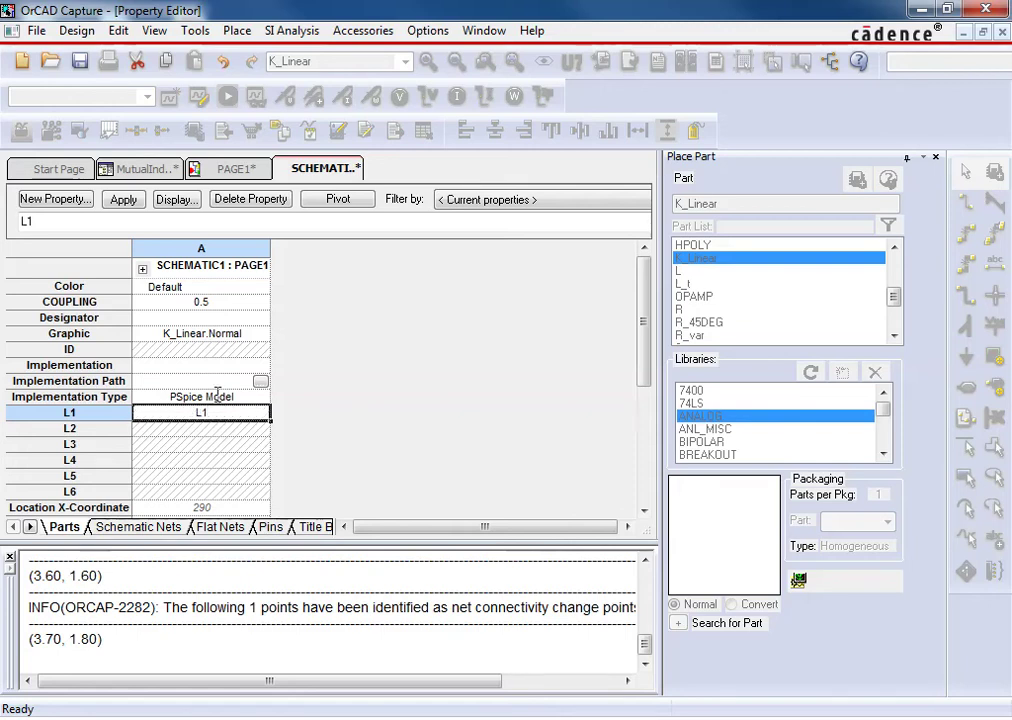
{"action": "left_click", "coordinate": [230, 168]}
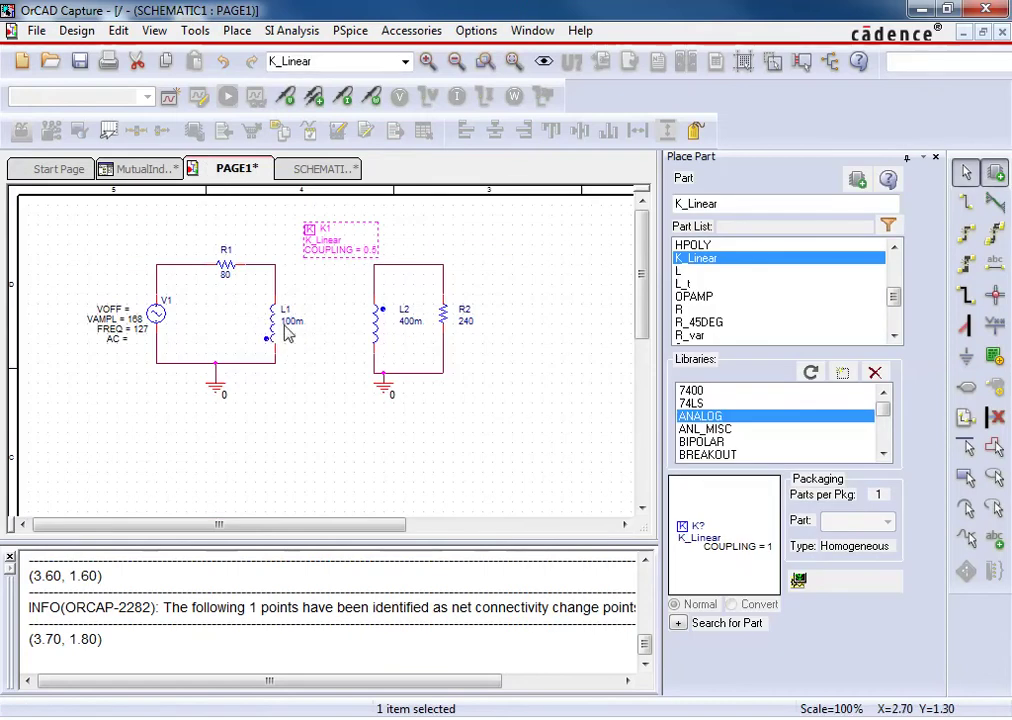
{"action": "left_click", "coordinate": [316, 170]}
{"action": "left_click", "coordinate": [150, 430]}
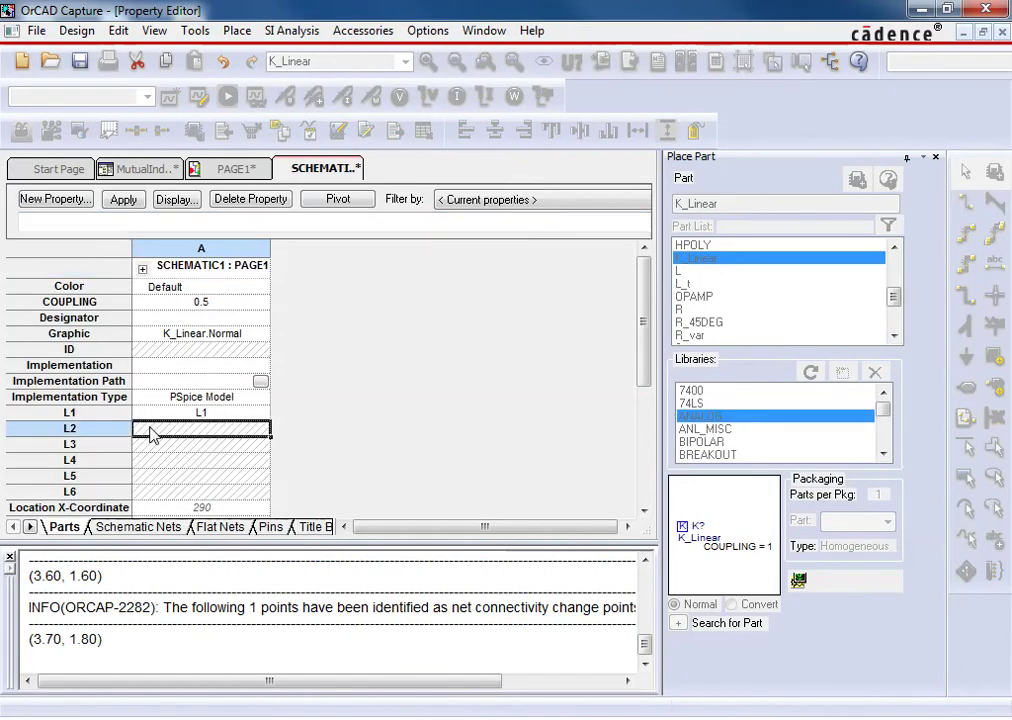
{"action": "type", "text": "L@"}
{"action": "key", "text": "BackSpace"}
{"action": "type", "text": "2"}
{"action": "key", "text": "Return"}
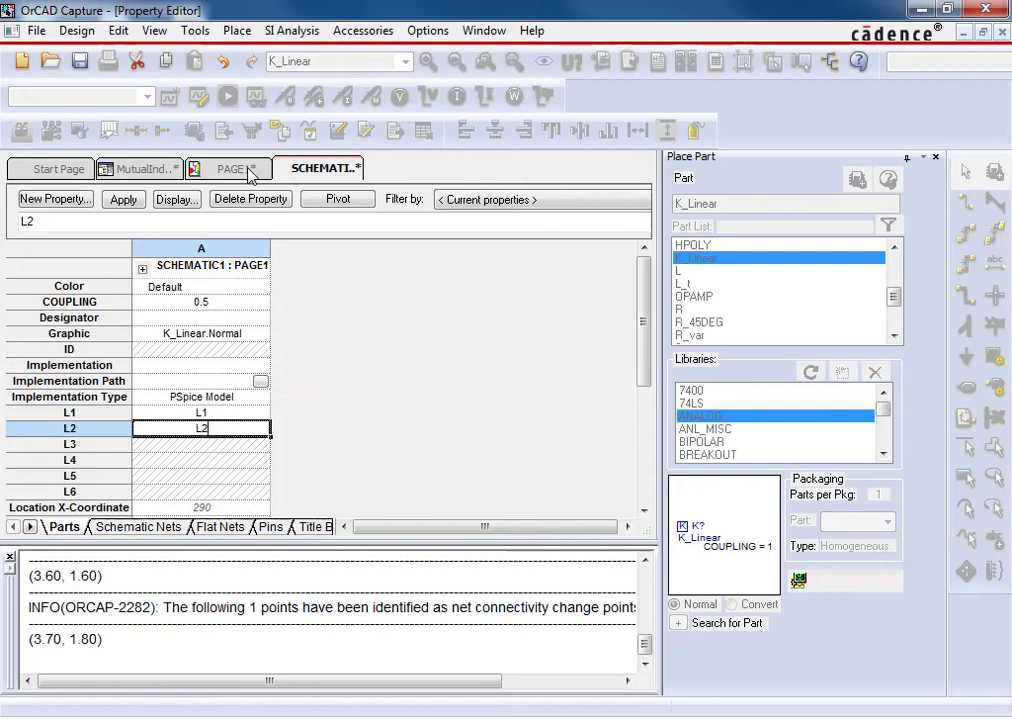
{"action": "left_click", "coordinate": [250, 175]}
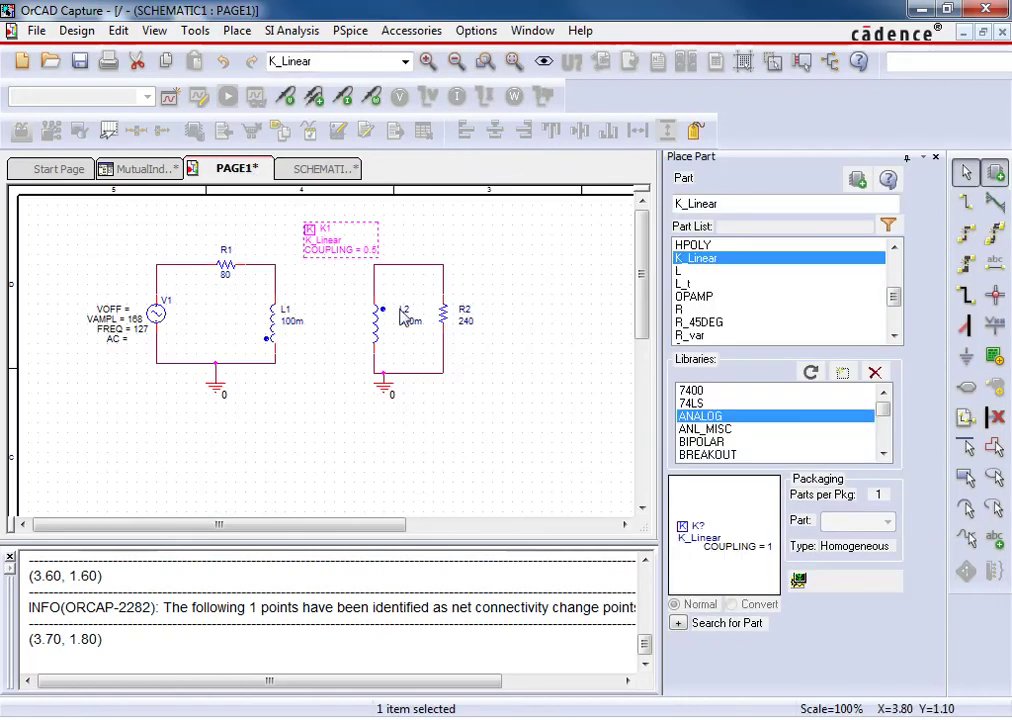
{"action": "left_click", "coordinate": [307, 172]}
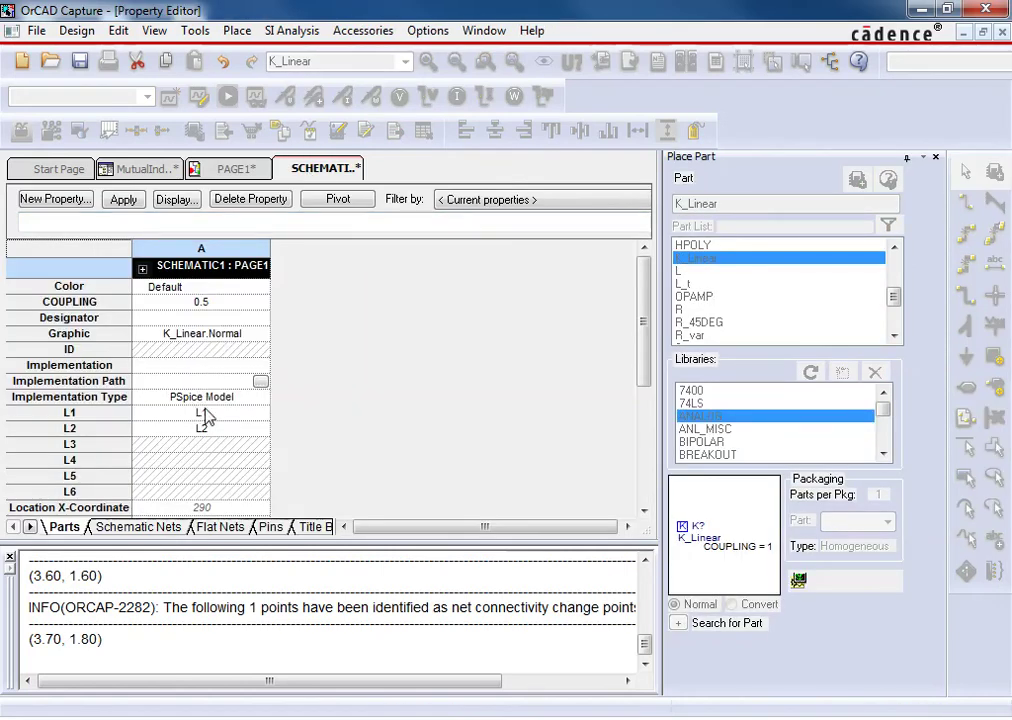
On PAGE1, select L1, L2, their value labels and K1 to check the coupling
{"action": "left_click", "coordinate": [233, 168]}
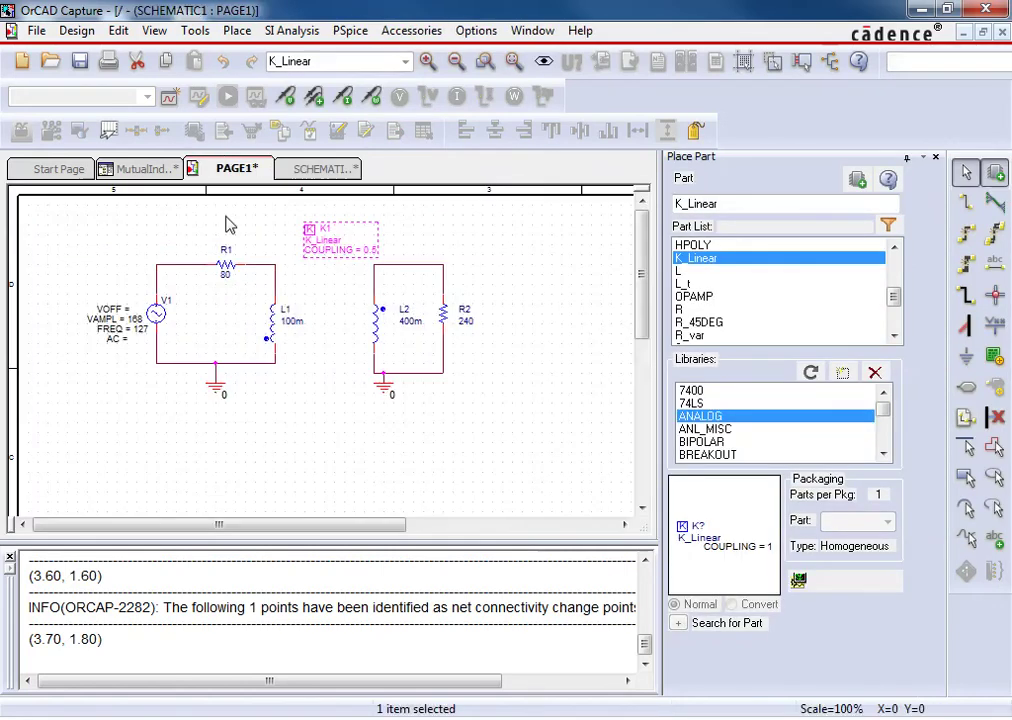
{"action": "left_click", "coordinate": [284, 318]}
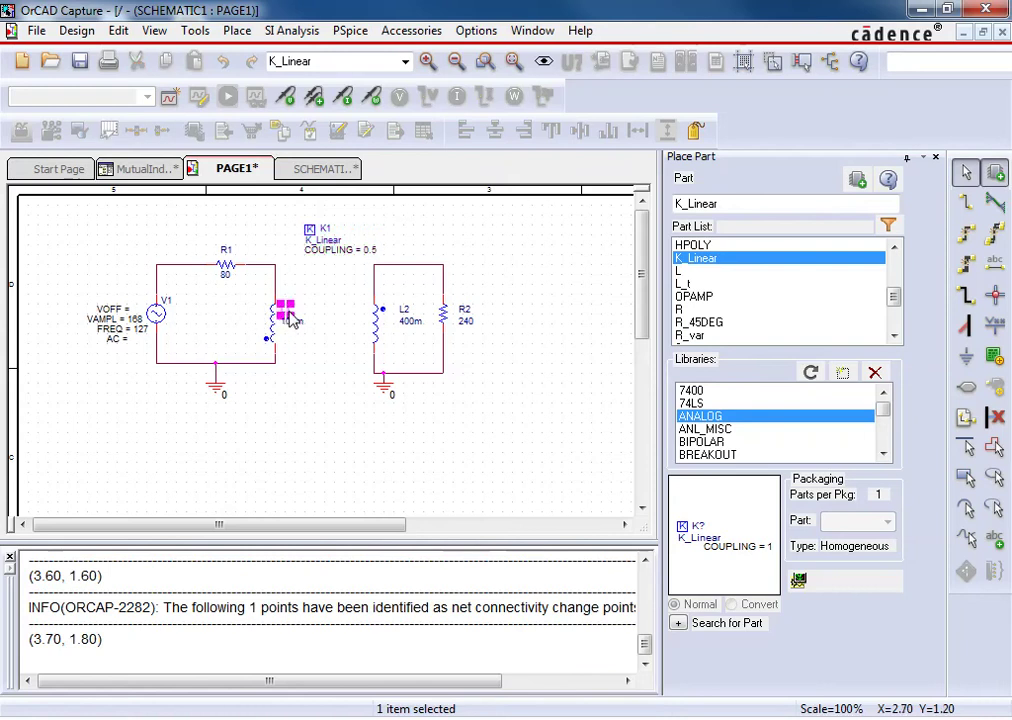
{"action": "left_click", "coordinate": [410, 316]}
{"action": "left_click", "coordinate": [409, 318]}
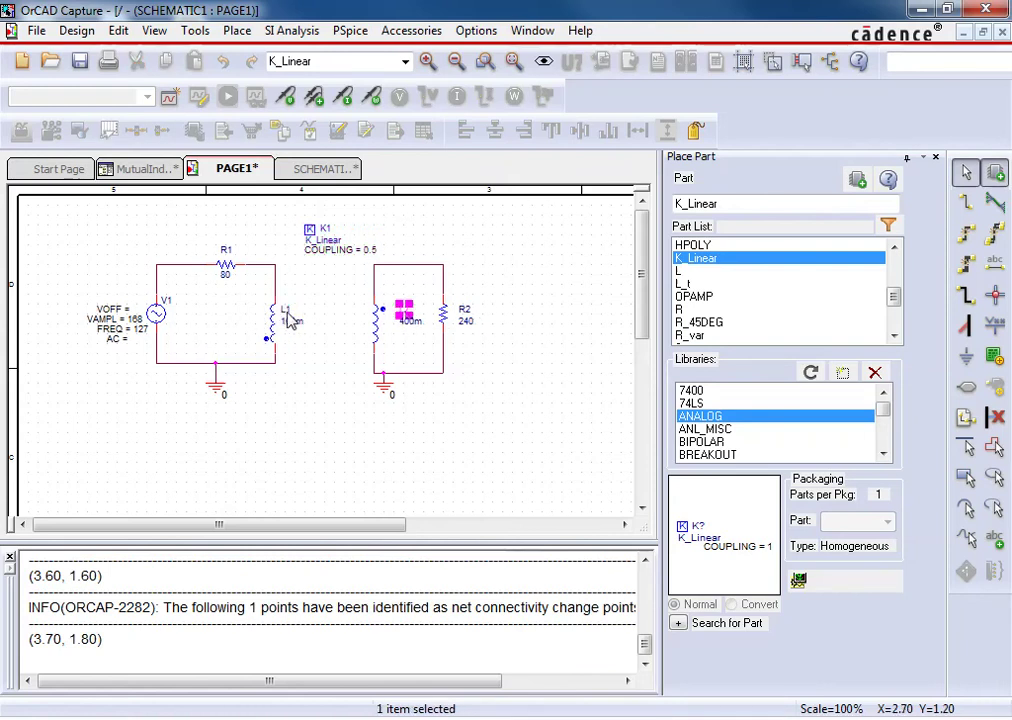
{"action": "left_click", "coordinate": [287, 312]}
{"action": "left_click", "coordinate": [400, 290]}
{"action": "left_click", "coordinate": [404, 312]}
{"action": "left_click", "coordinate": [289, 318]}
{"action": "left_click", "coordinate": [322, 238]}
{"action": "left_click", "coordinate": [325, 228]}
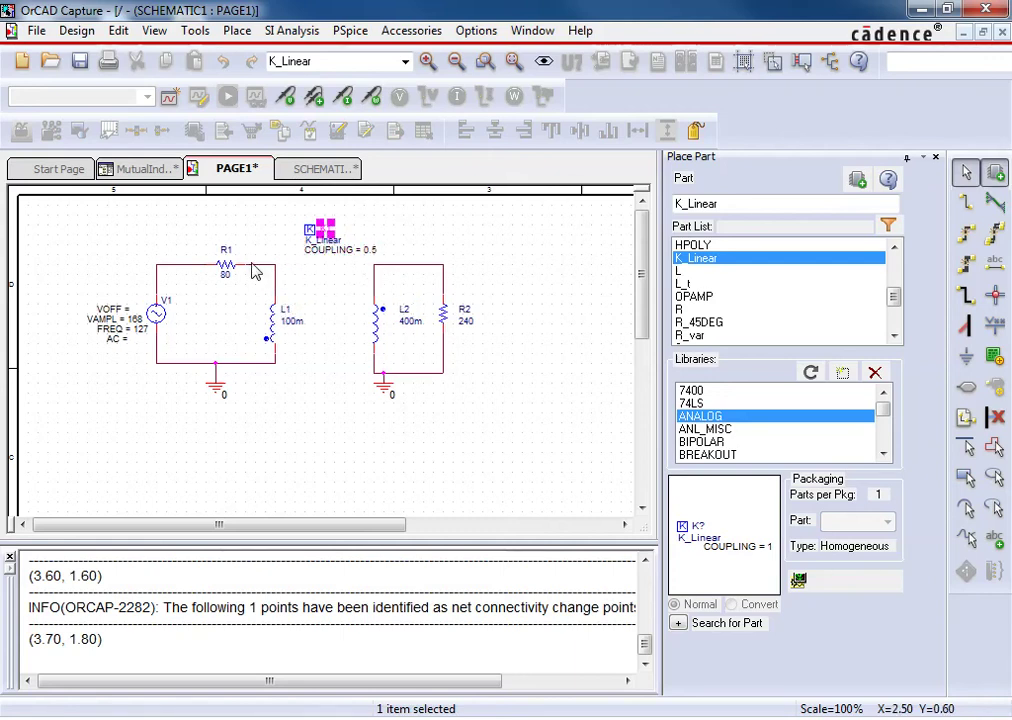
Create a new simulation profile named Transient
{"action": "left_click", "coordinate": [170, 98]}
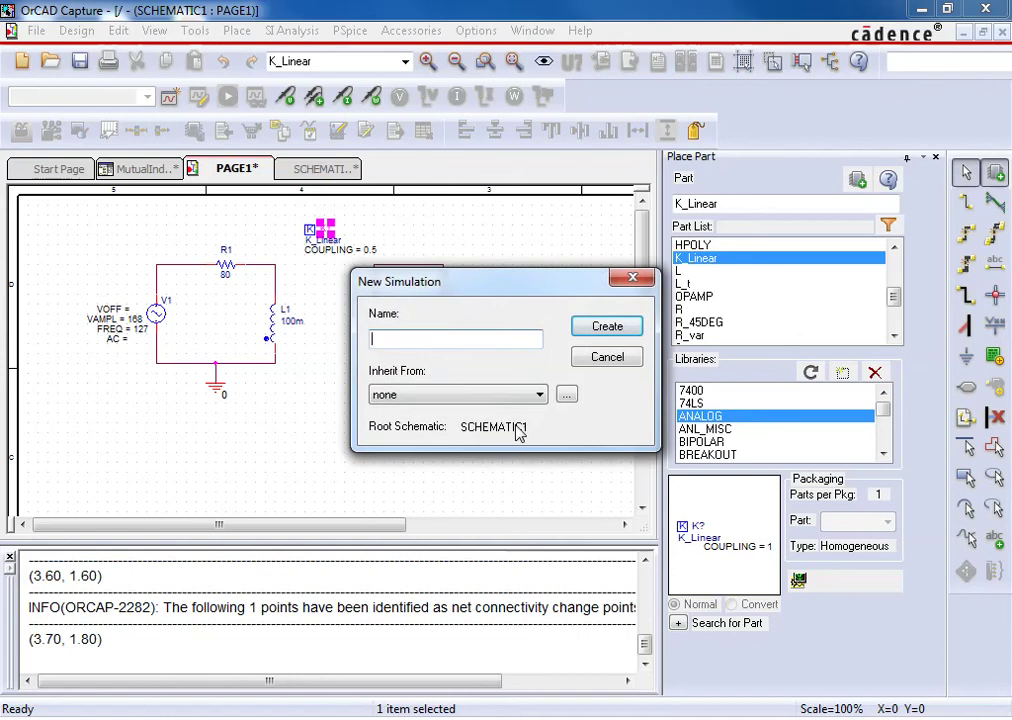
{"action": "type", "text": "Transient"}
{"action": "key", "text": "Return"}
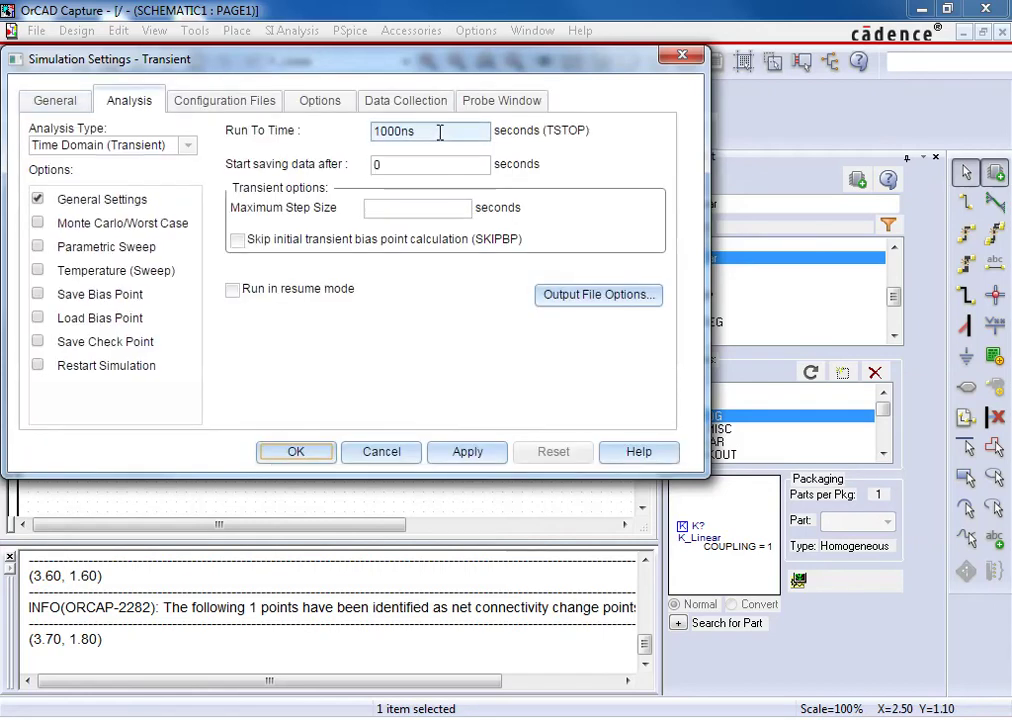
Set the transient analysis to run to 16m with a .01m maximum step size
{"action": "left_click_drag", "start_coordinate": [437, 133], "coordinate": [365, 138]}
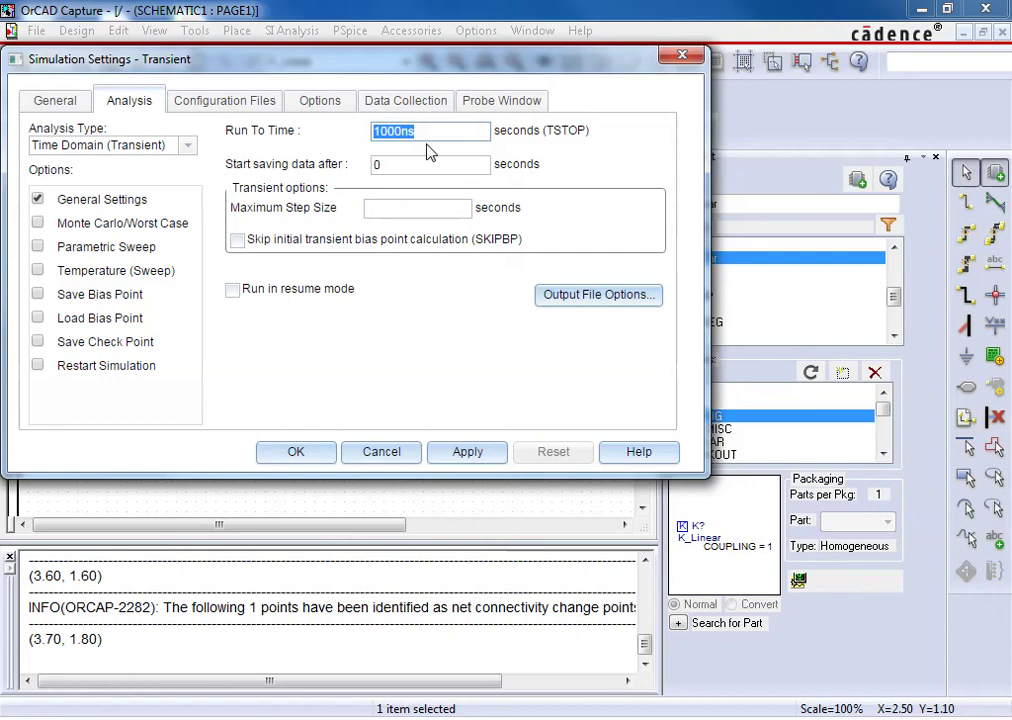
{"action": "type", "text": "16m"}
{"action": "left_click", "coordinate": [381, 164]}
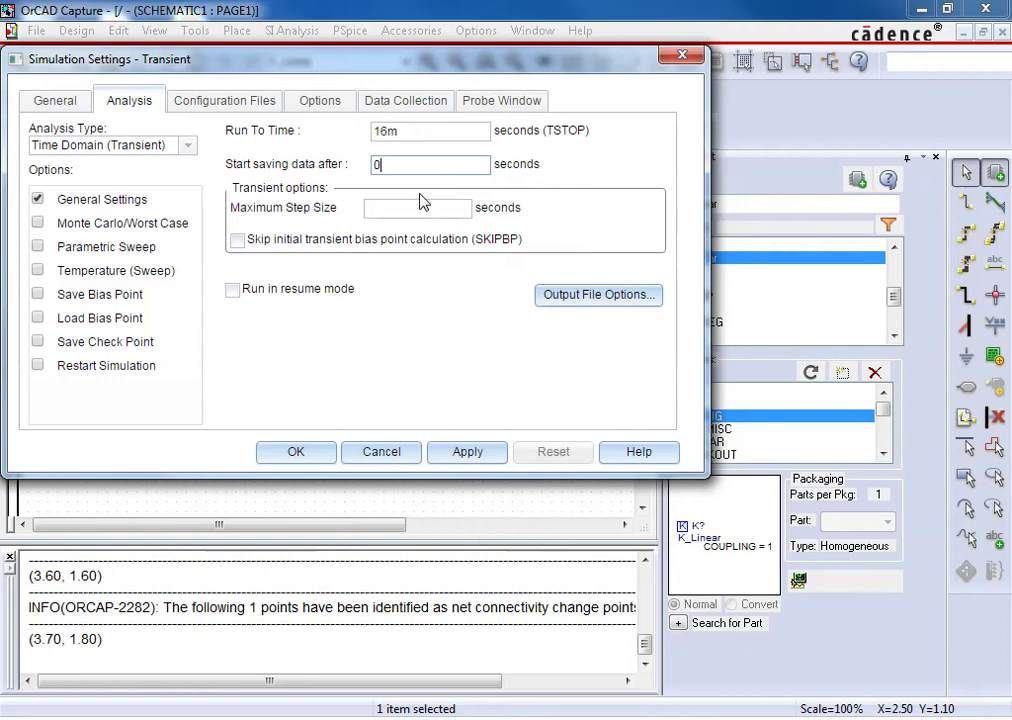
{"action": "left_click", "coordinate": [395, 207]}
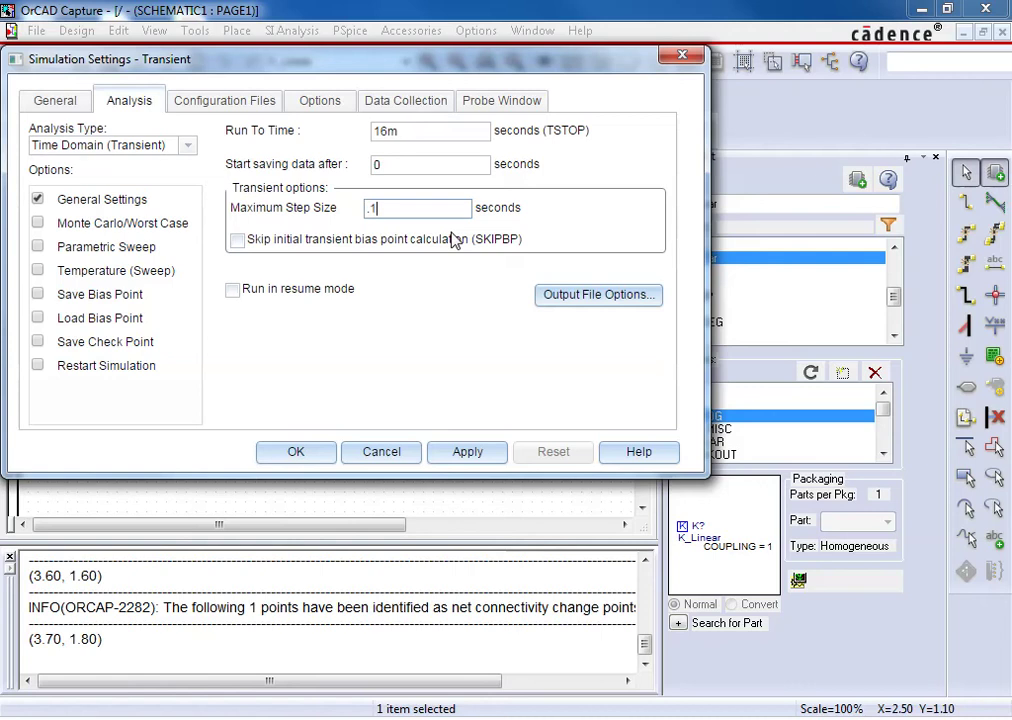
{"action": "key", "text": "BackSpace"}
{"action": "key", "text": "BackSpace"}
{"action": "type", "text": ".01m"}
{"action": "left_click", "coordinate": [297, 453]}
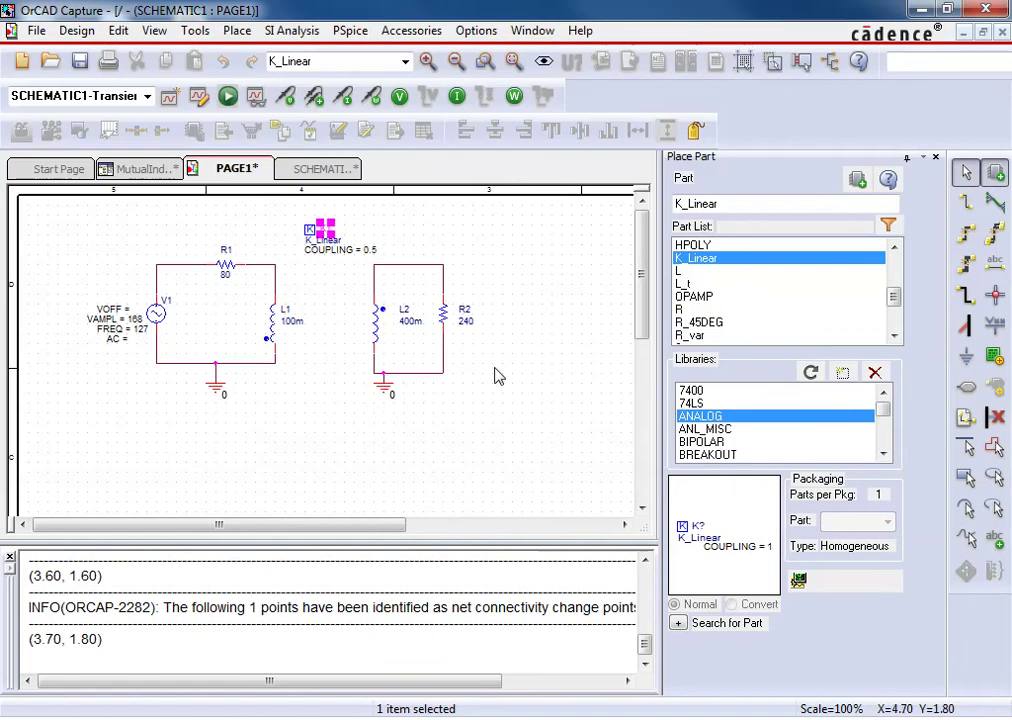
Place voltage markers on the V1–R1 wire and at the top of R2
{"action": "left_click", "coordinate": [287, 97]}
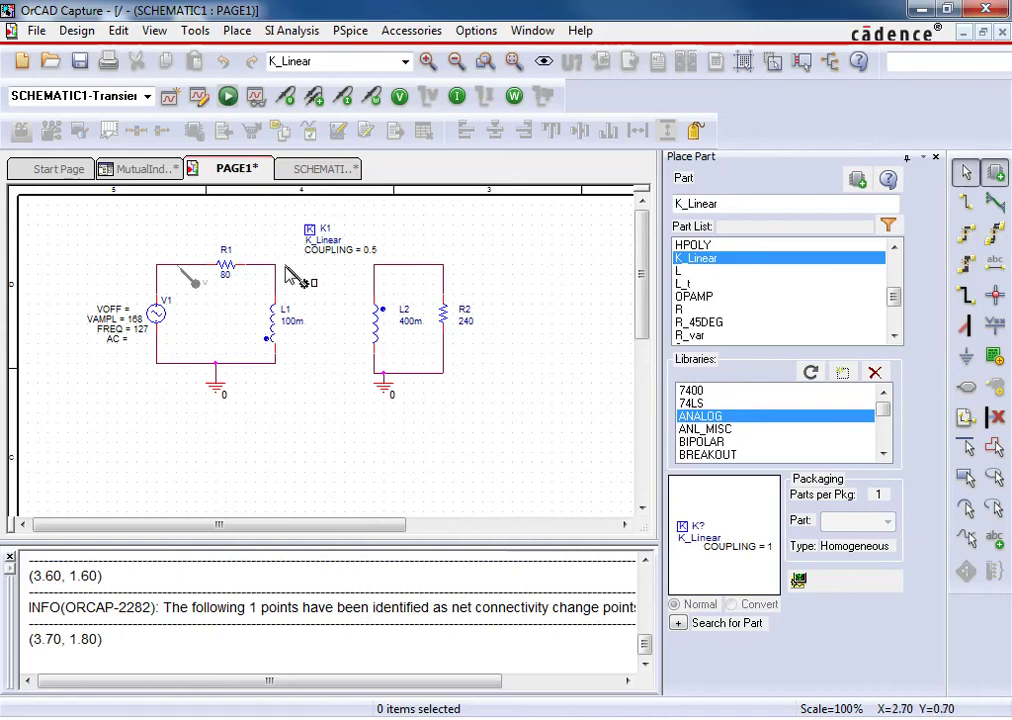
{"action": "left_click", "coordinate": [440, 277]}
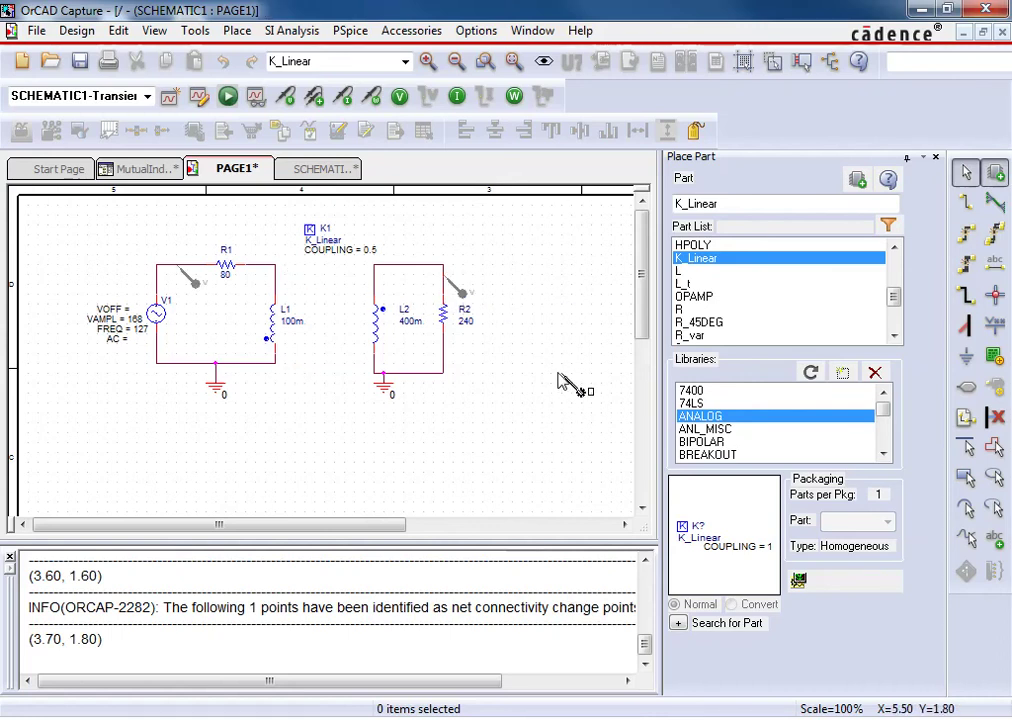
{"action": "key", "text": "Escape"}
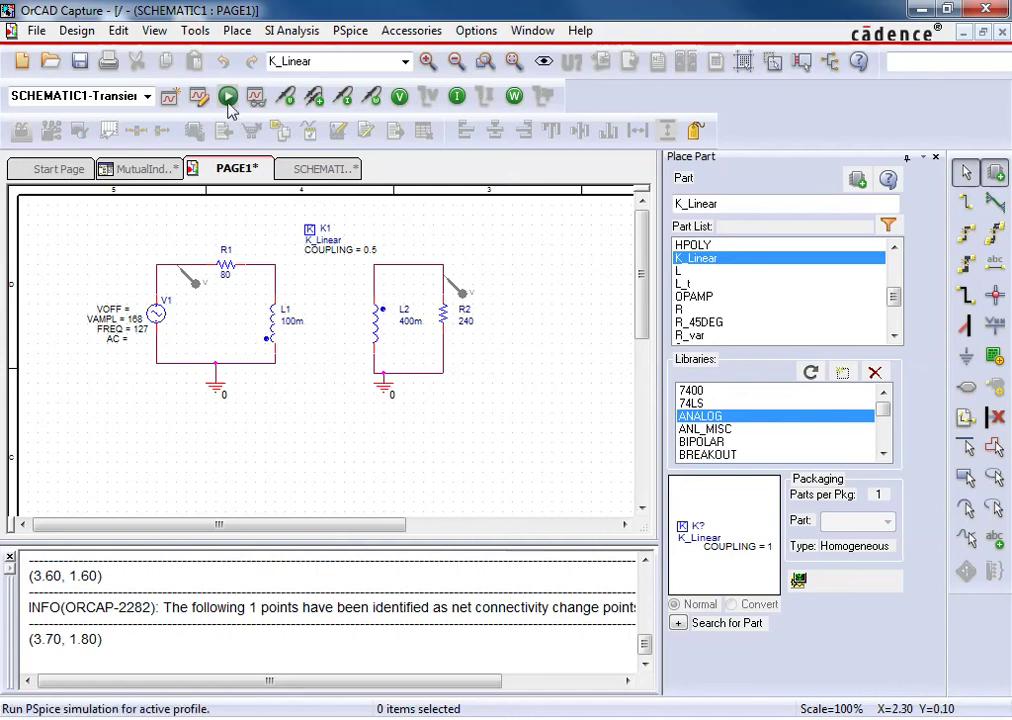
After the netlist error, set V1's VOFF to 0 and rerun PSpice
{"action": "left_click", "coordinate": [228, 97]}
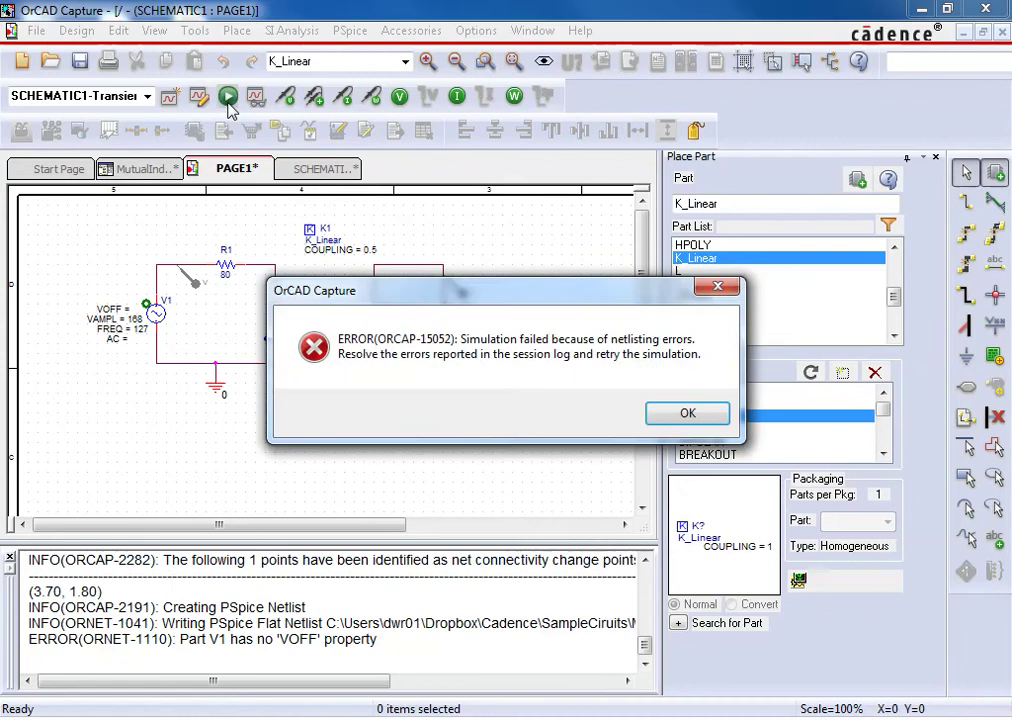
{"action": "left_click", "coordinate": [712, 420]}
{"action": "left_click", "coordinate": [146, 305]}
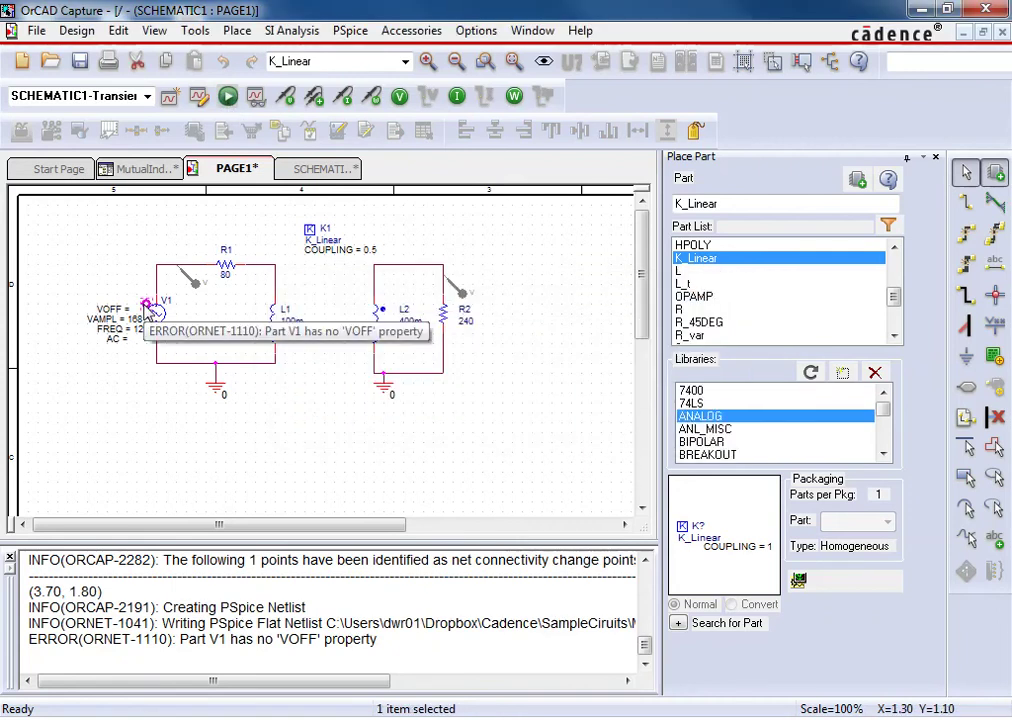
{"action": "left_click", "coordinate": [180, 330]}
{"action": "double_click", "coordinate": [110, 307]}
{"action": "type", "text": "0"}
{"action": "key", "text": "Return"}
{"action": "left_click", "coordinate": [228, 96]}
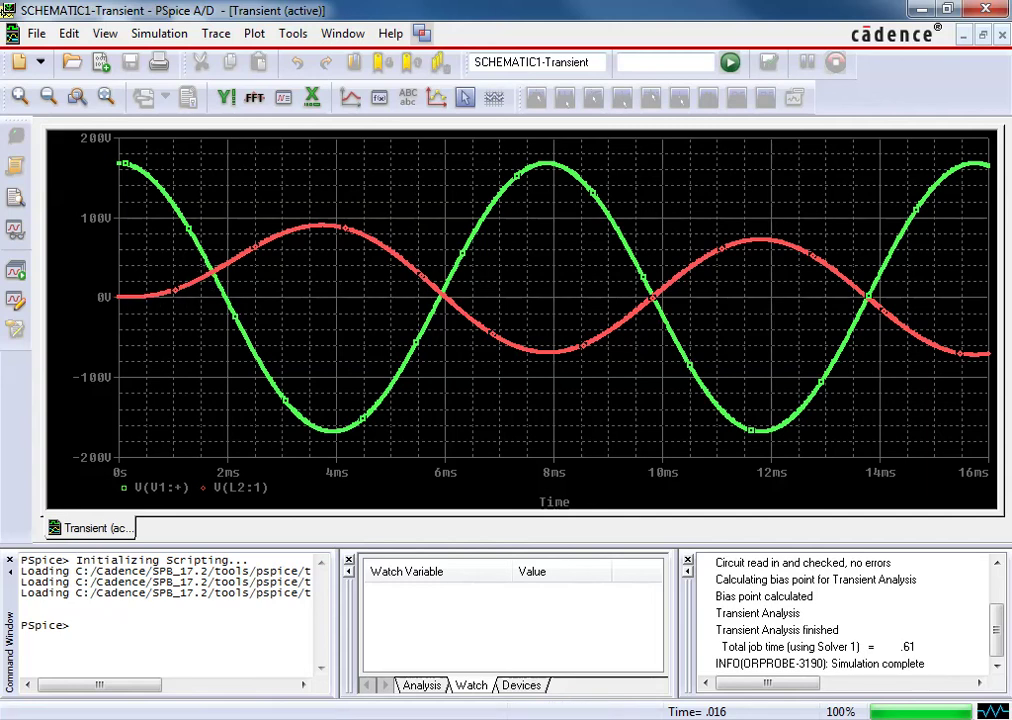
Change the Transient profile to run to 24m, saving data only after 8m
{"action": "left_click", "coordinate": [925, 9]}
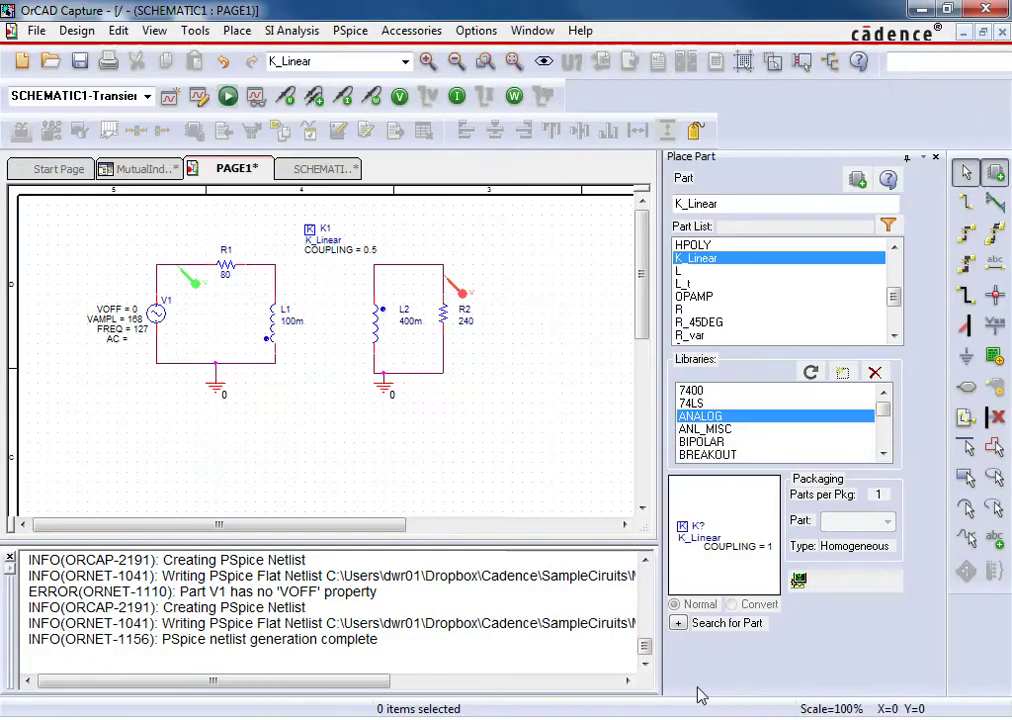
{"action": "left_click", "coordinate": [200, 97]}
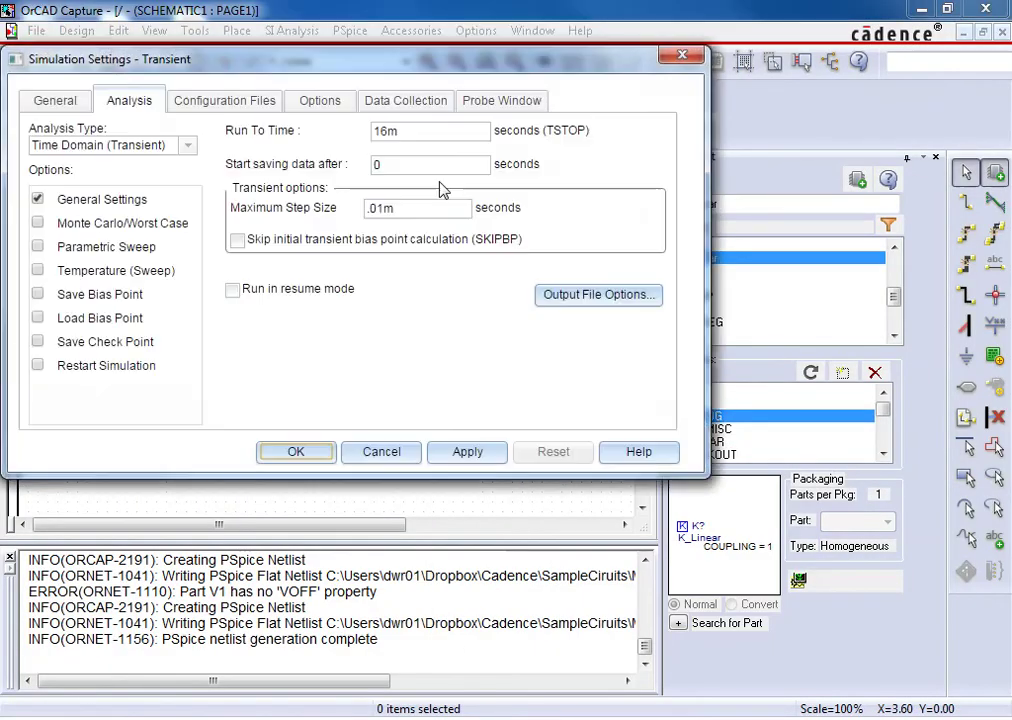
{"action": "left_click_drag", "start_coordinate": [386, 131], "coordinate": [363, 131]}
{"action": "type", "text": "24m"}
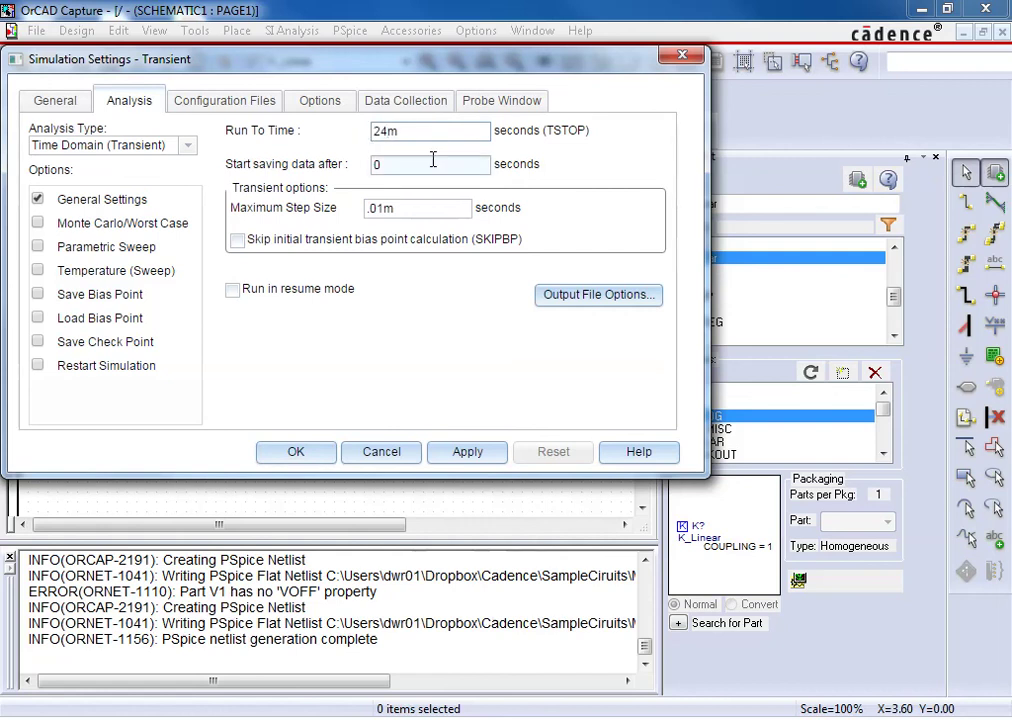
{"action": "key", "text": "Tab"}
{"action": "type", "text": "8"}
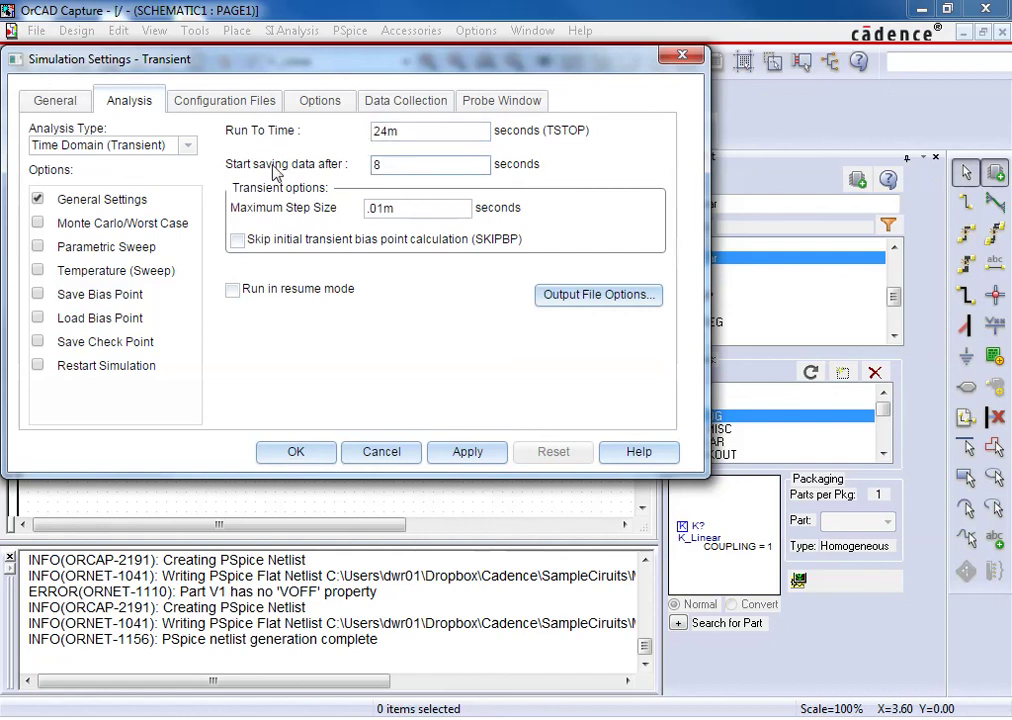
{"action": "type", "text": "m"}
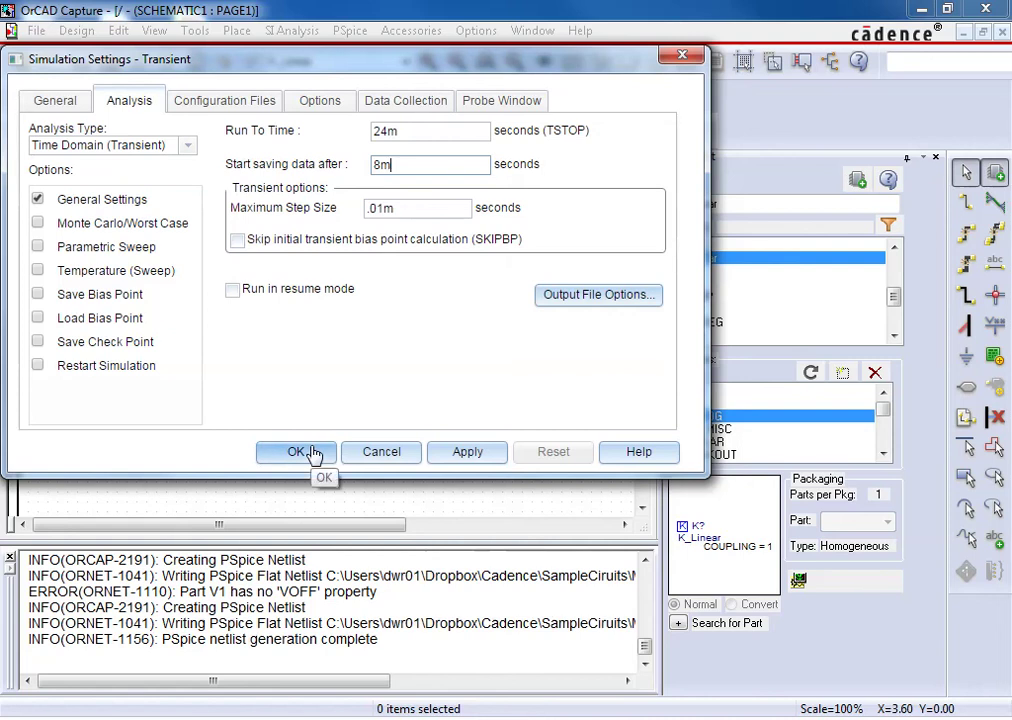
{"action": "left_click", "coordinate": [312, 453]}
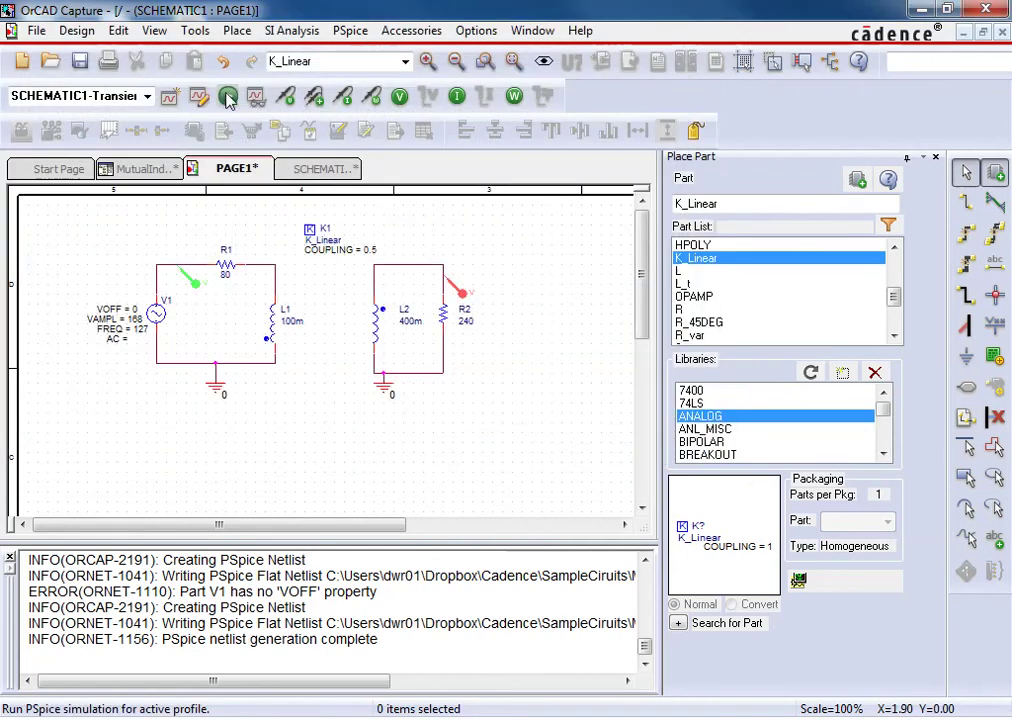
Rerun PSpice to plot V(V1:+) and V(L2:1) over 8–24 ms
{"action": "left_click", "coordinate": [228, 97]}
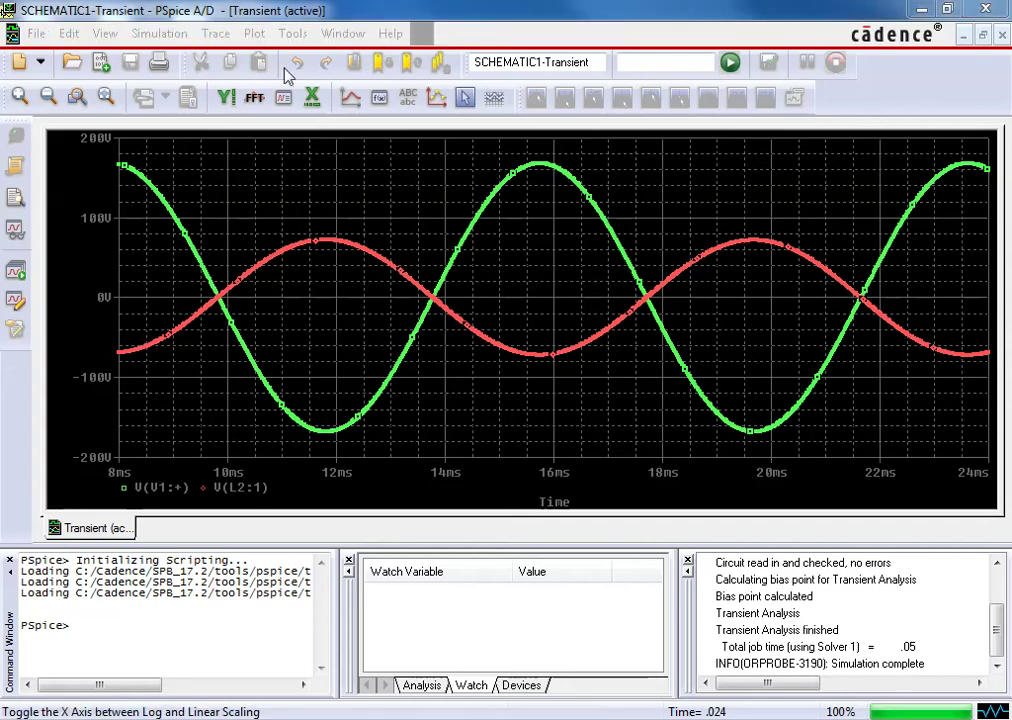
Browse the Evaluate Measurement function list, then cancel without adding a measurement
{"action": "left_click", "coordinate": [206, 34]}
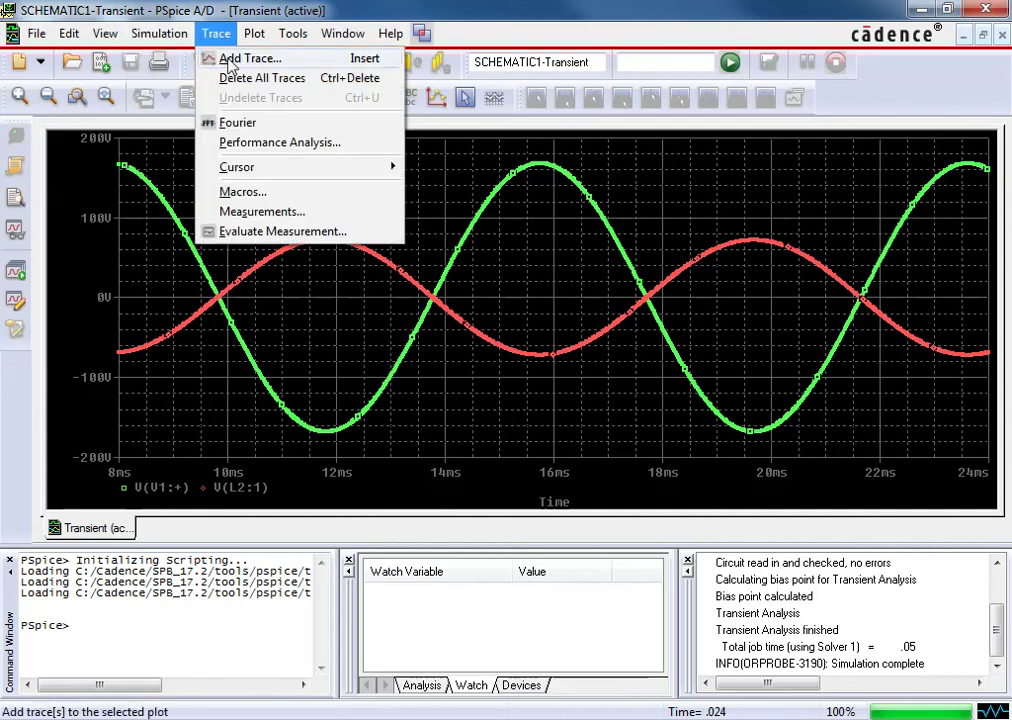
{"action": "left_click", "coordinate": [262, 231]}
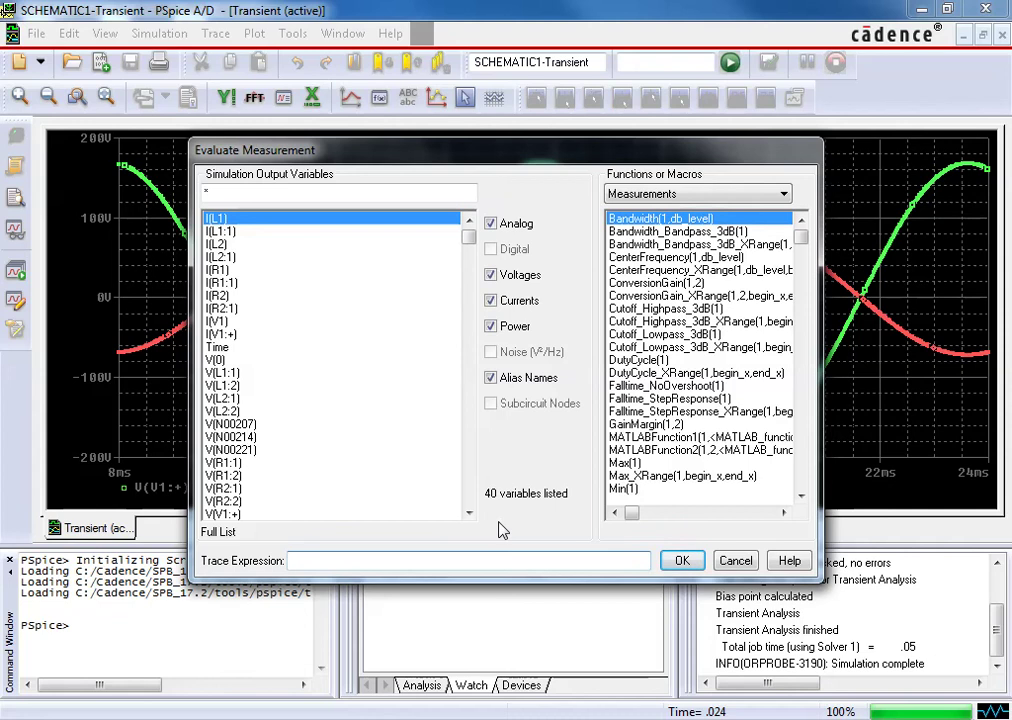
{"action": "type", "text": "("}
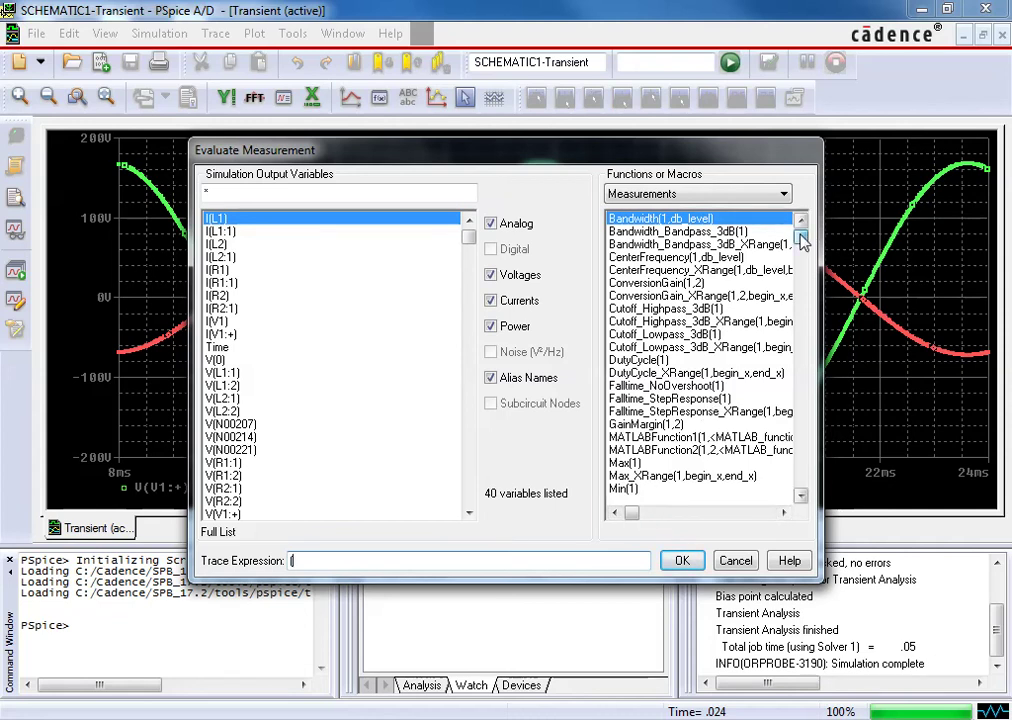
{"action": "left_click_drag", "start_coordinate": [803, 243], "coordinate": [806, 500]}
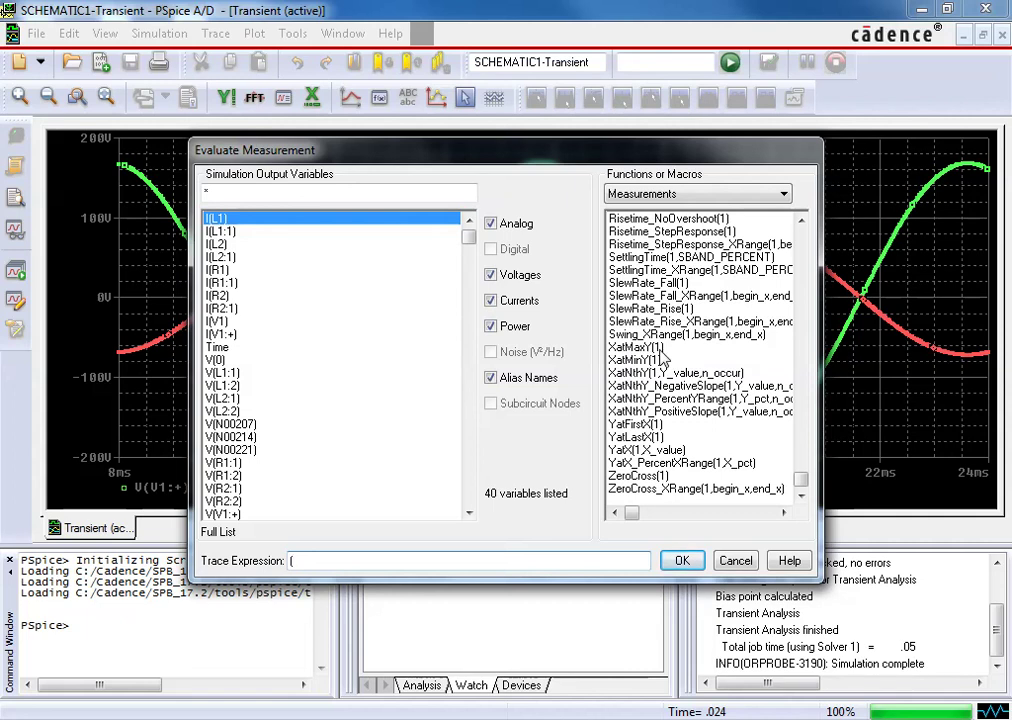
{"action": "left_click", "coordinate": [735, 561]}
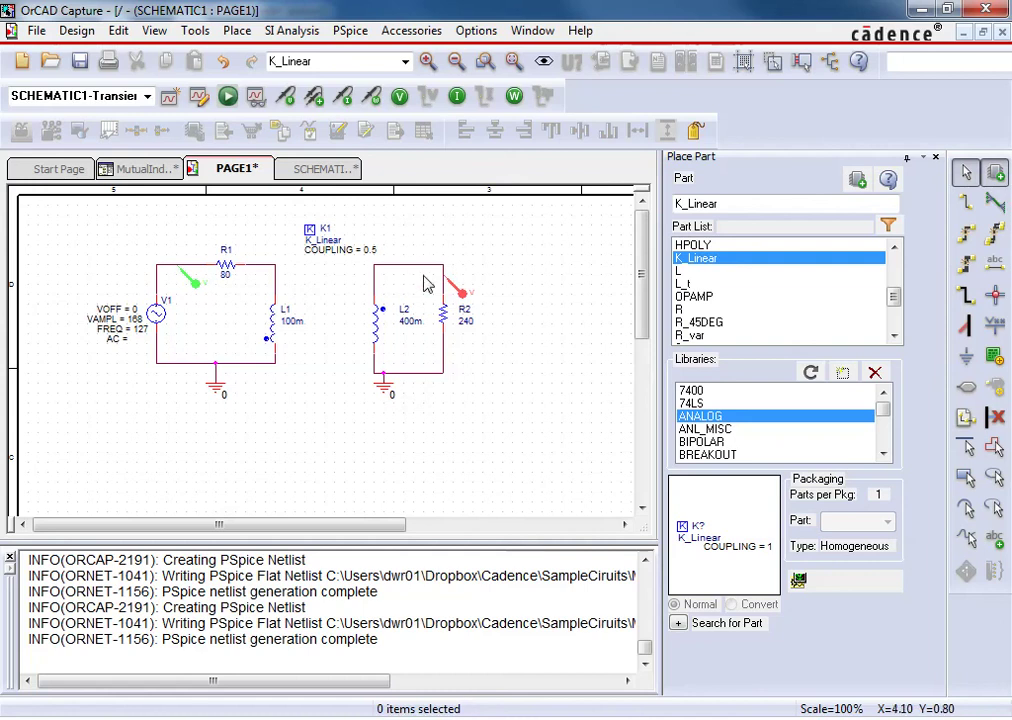
Attach the net alias Out to the wire above L2 and R2
{"action": "left_click", "coordinate": [995, 268]}
{"action": "type", "text": "Out"}
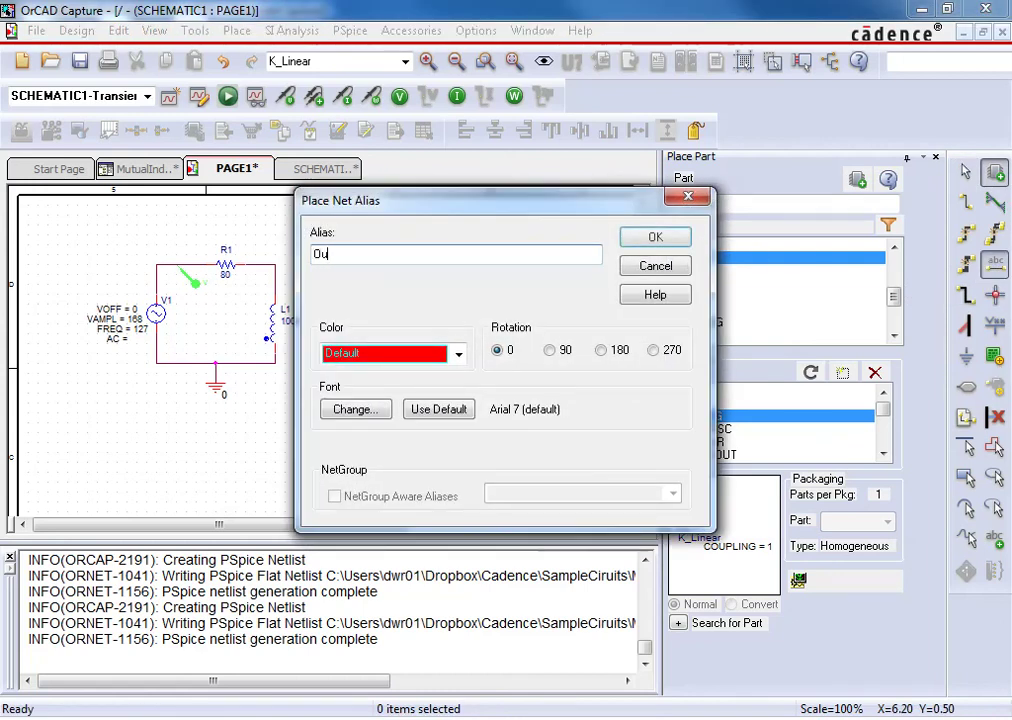
{"action": "left_click", "coordinate": [667, 236]}
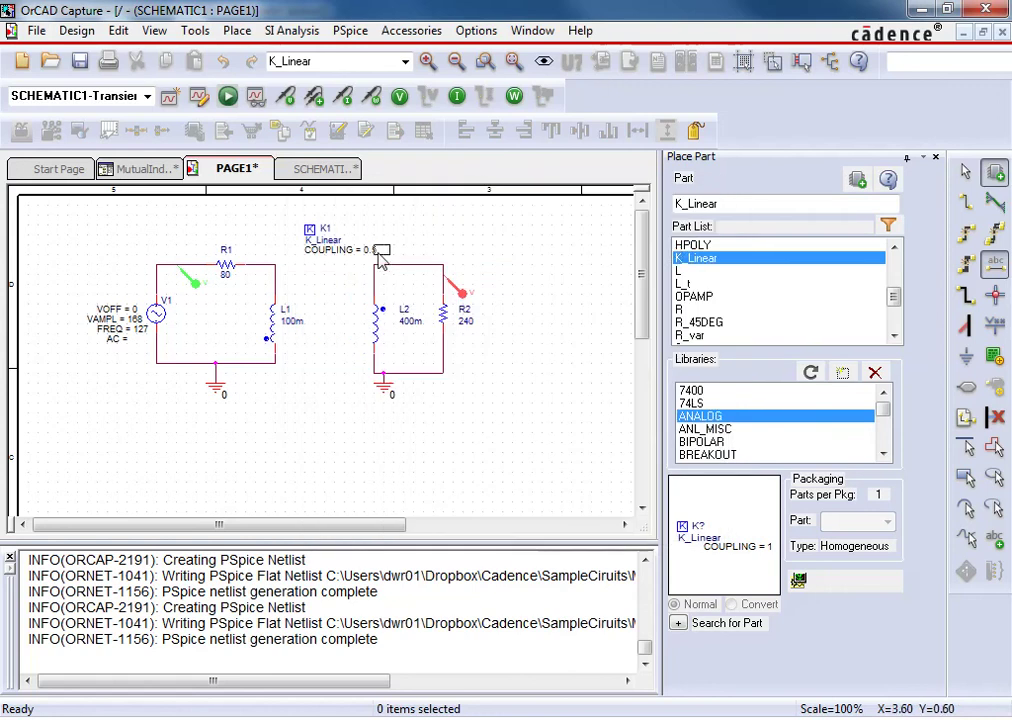
{"action": "left_click", "coordinate": [415, 262]}
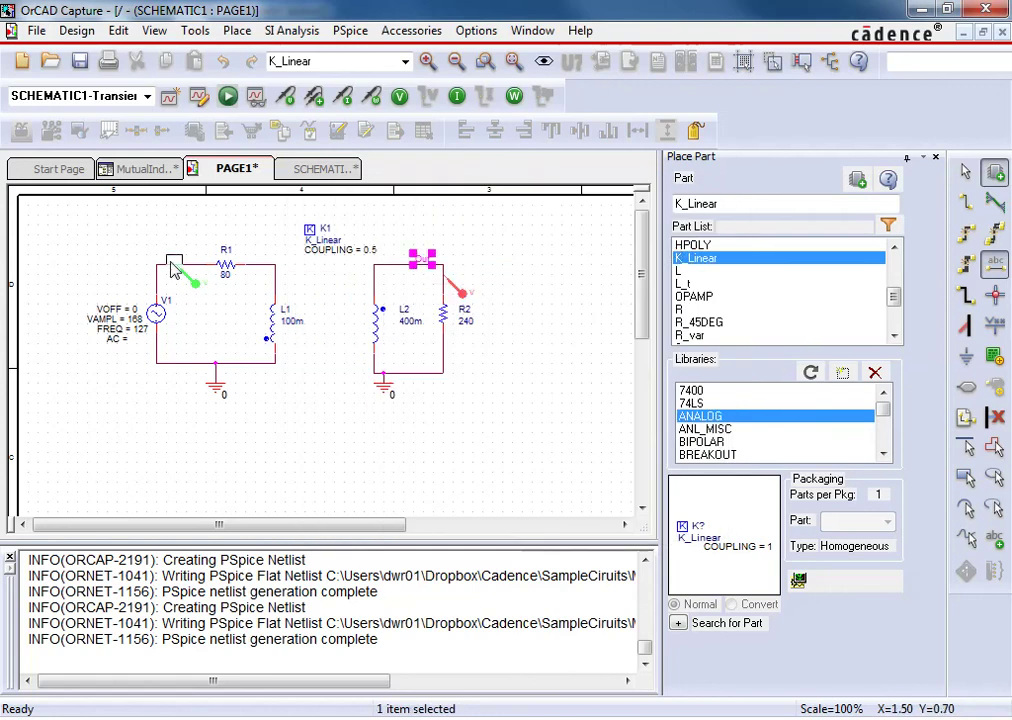
Label the input wire near R1 with the In alias and rerun PSpice
{"action": "left_click", "coordinate": [180, 265]}
{"action": "key", "text": "Escape"}
{"action": "double_click", "coordinate": [185, 265]}
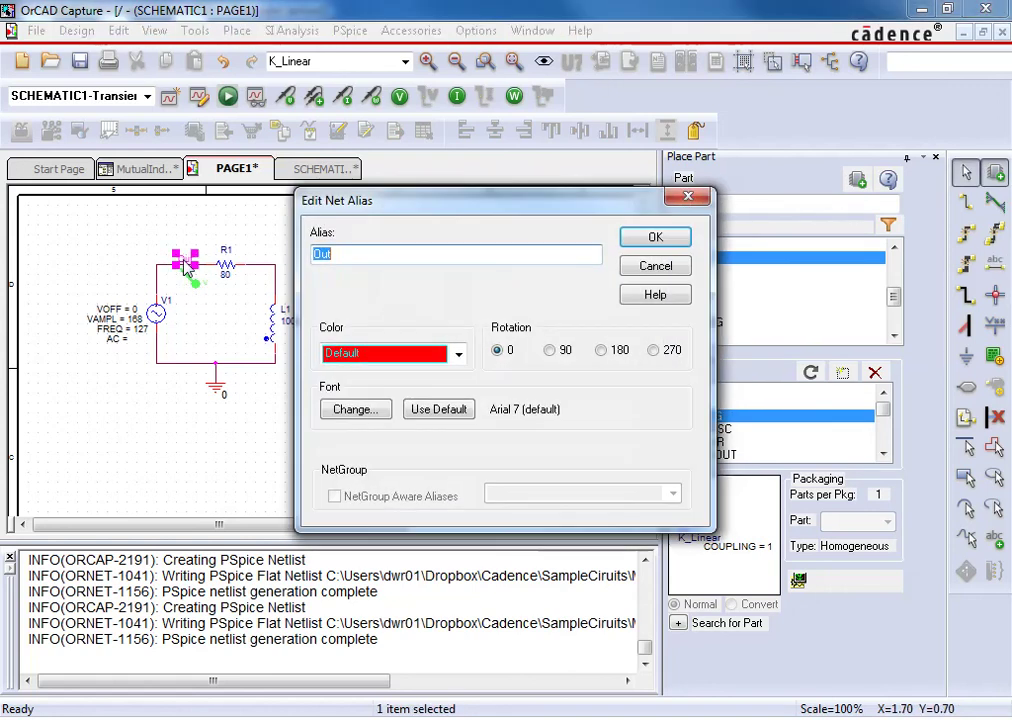
{"action": "type", "text": "Vin"}
{"action": "key", "text": "Return"}
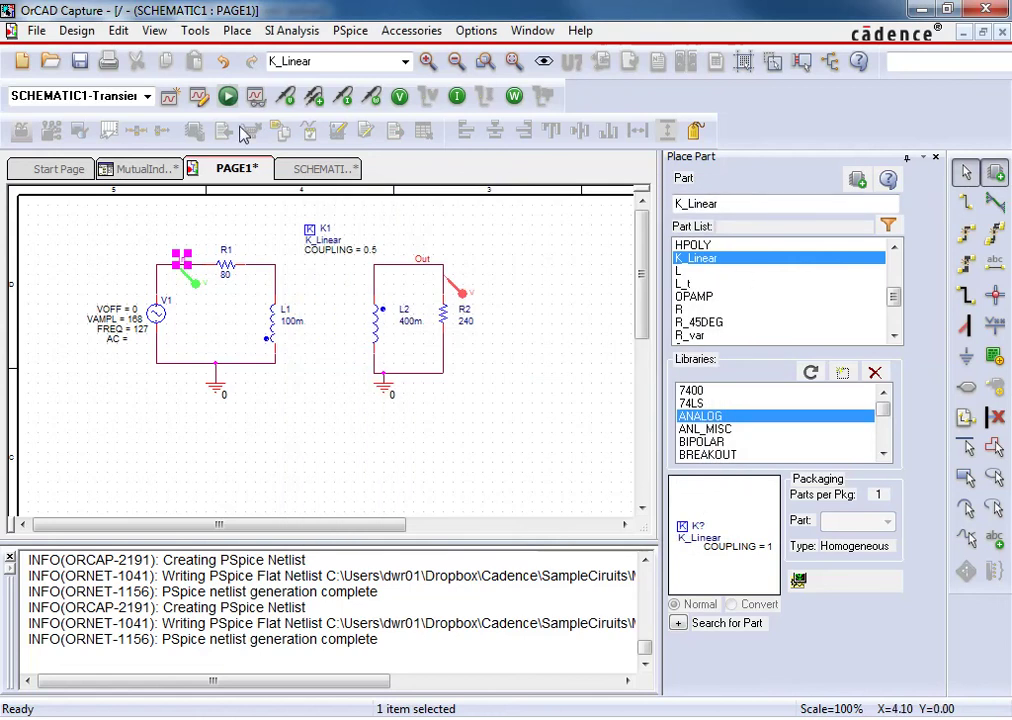
{"action": "left_click", "coordinate": [228, 96]}
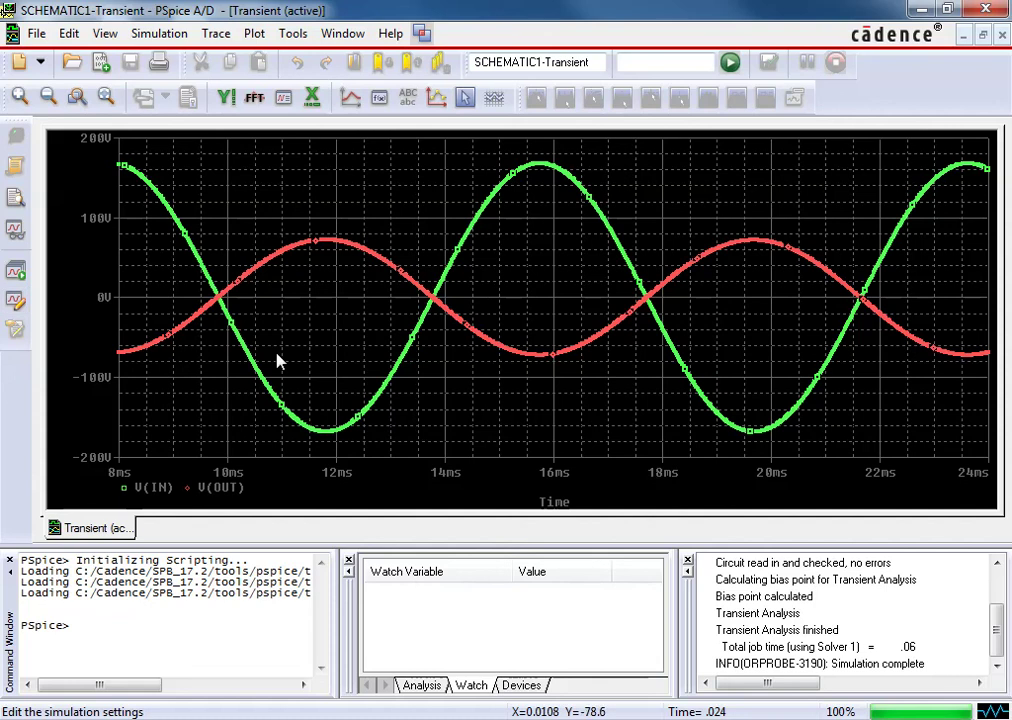
Open Evaluate Measurement with current and power variables hidden from the list
{"action": "left_click", "coordinate": [205, 34]}
{"action": "left_click", "coordinate": [264, 230]}
{"action": "left_click", "coordinate": [507, 333]}
{"action": "left_click", "coordinate": [499, 302]}
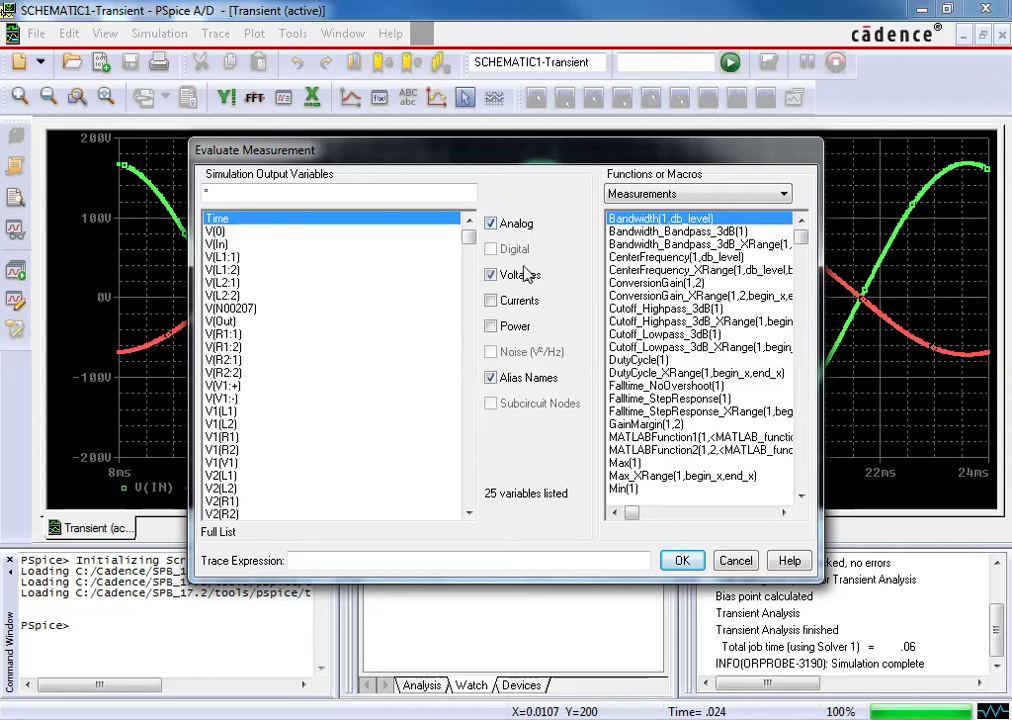
Add the measurement (XatMaxY(V(Out))-XatMaxY(V(In)))/Period(V(In))*360, giving -180.14780
{"action": "left_click", "coordinate": [360, 557]}
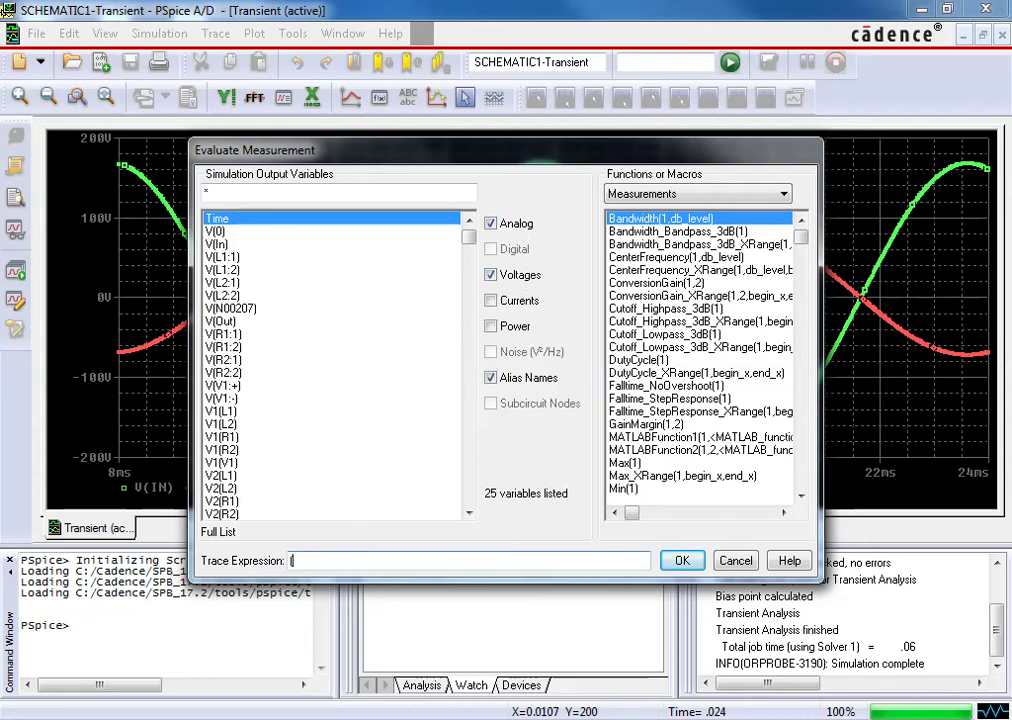
{"action": "left_click_drag", "start_coordinate": [801, 234], "coordinate": [806, 486]}
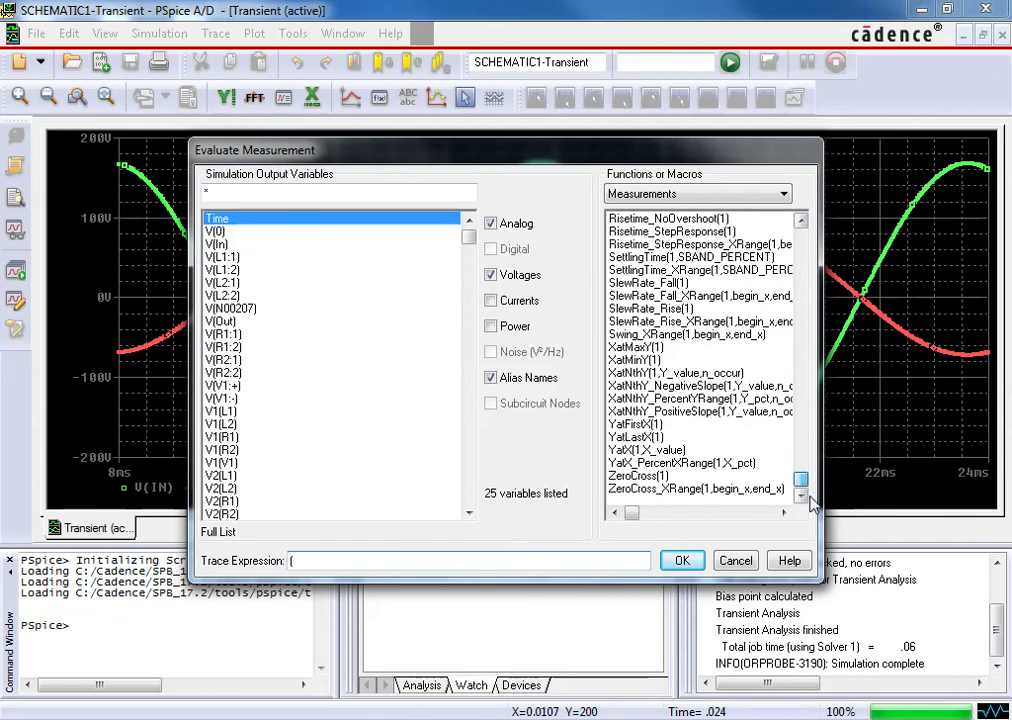
{"action": "left_click", "coordinate": [631, 350]}
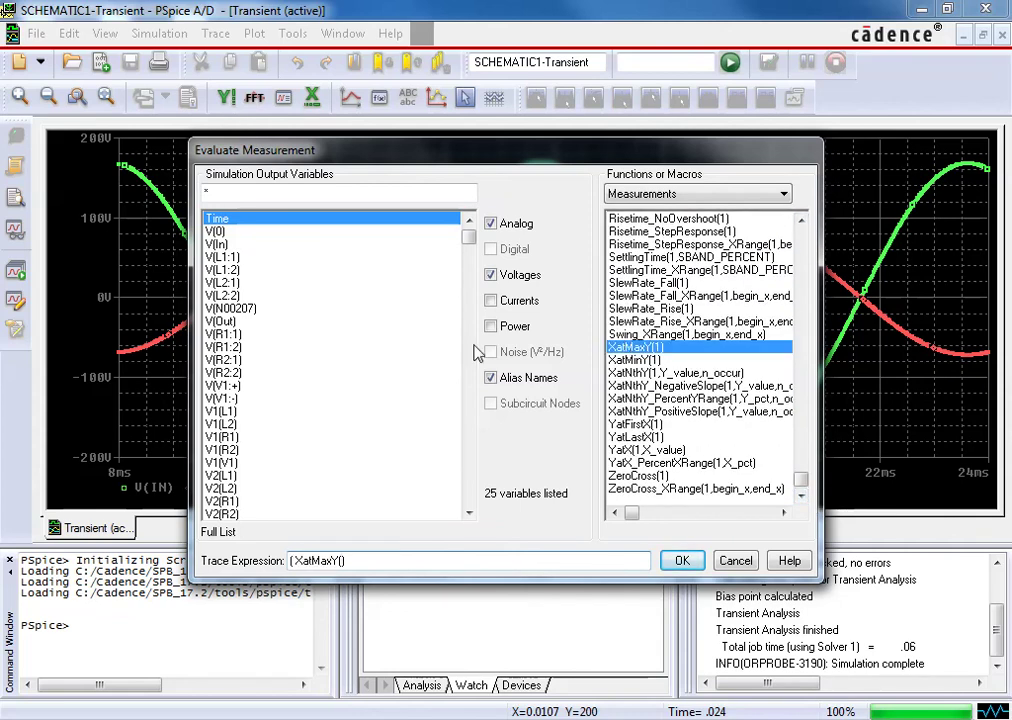
{"action": "left_click", "coordinate": [230, 322]}
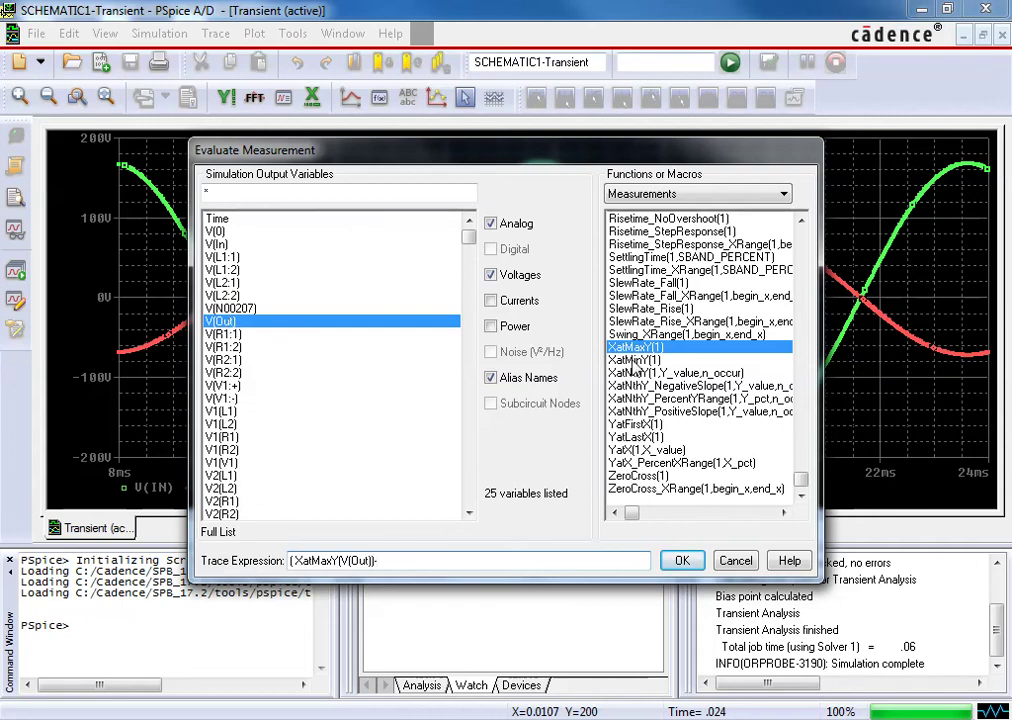
{"action": "left_click", "coordinate": [636, 347]}
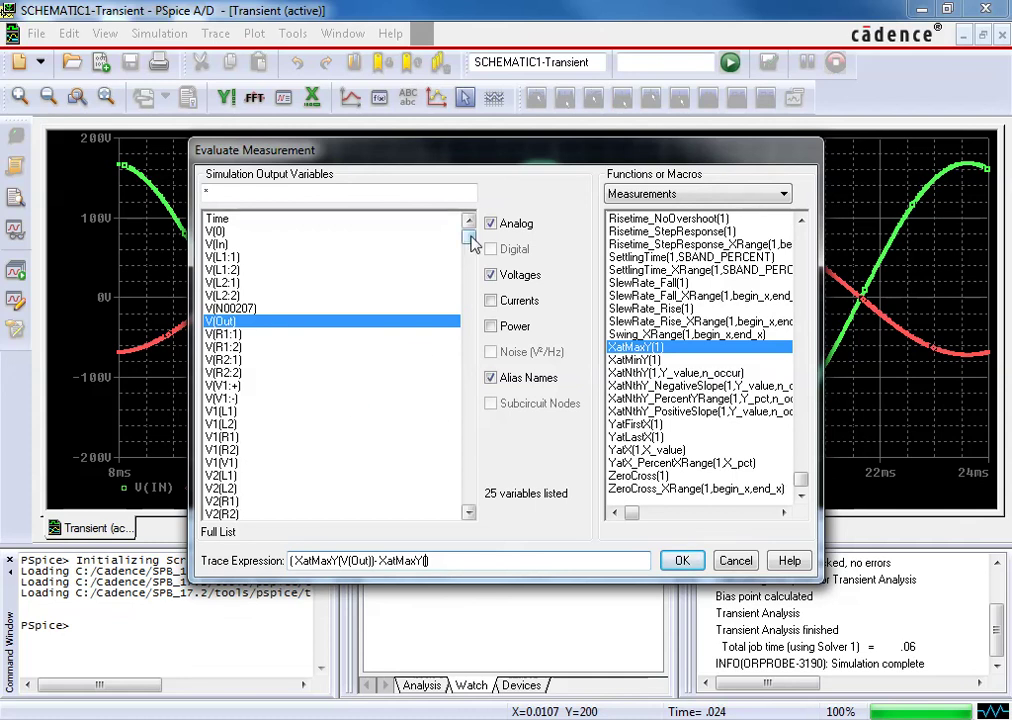
{"action": "left_click", "coordinate": [220, 244]}
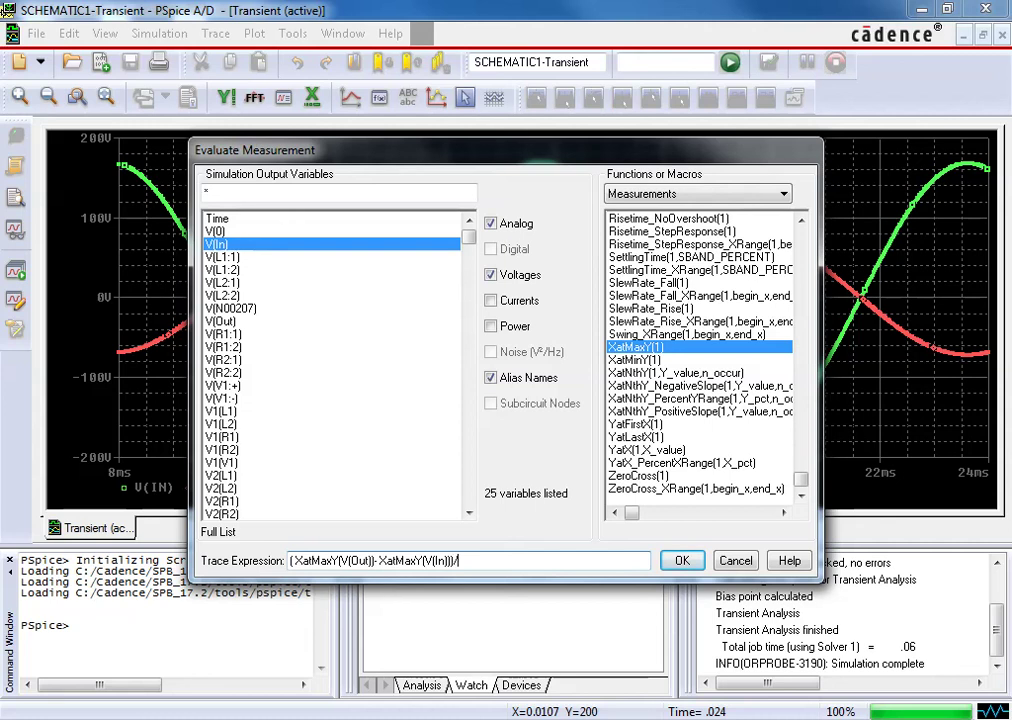
{"action": "left_click", "coordinate": [802, 220]}
{"action": "left_click", "coordinate": [802, 221]}
{"action": "left_click", "coordinate": [802, 221]}
{"action": "left_click", "coordinate": [802, 221]}
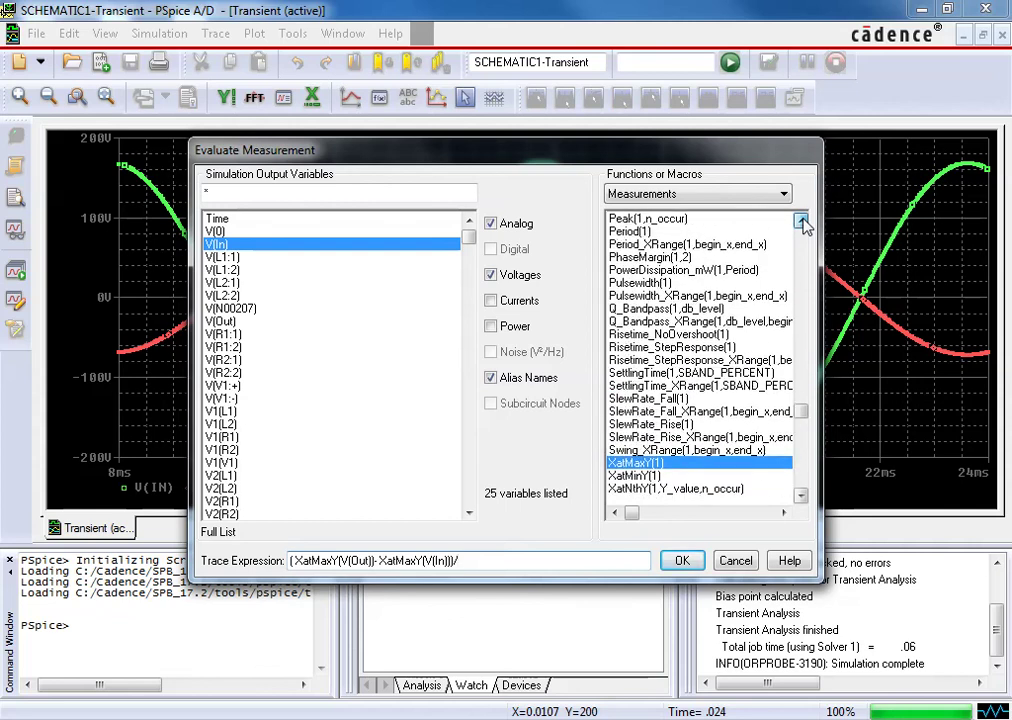
{"action": "double_click", "coordinate": [628, 232]}
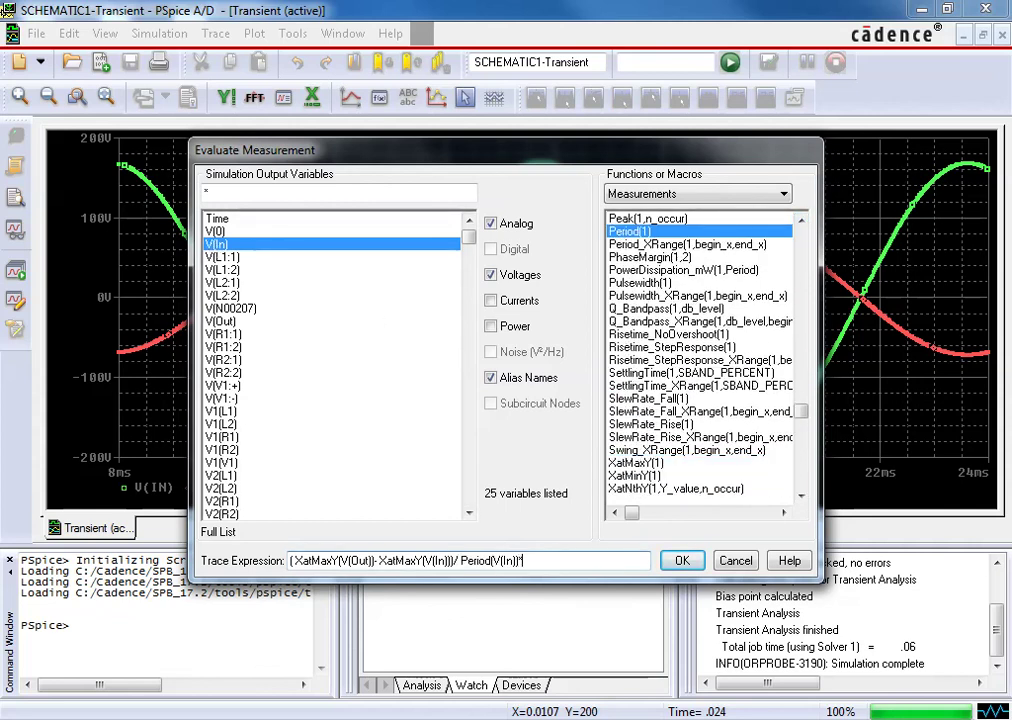
{"action": "type", "text": "360"}
{"action": "left_click", "coordinate": [681, 561]}
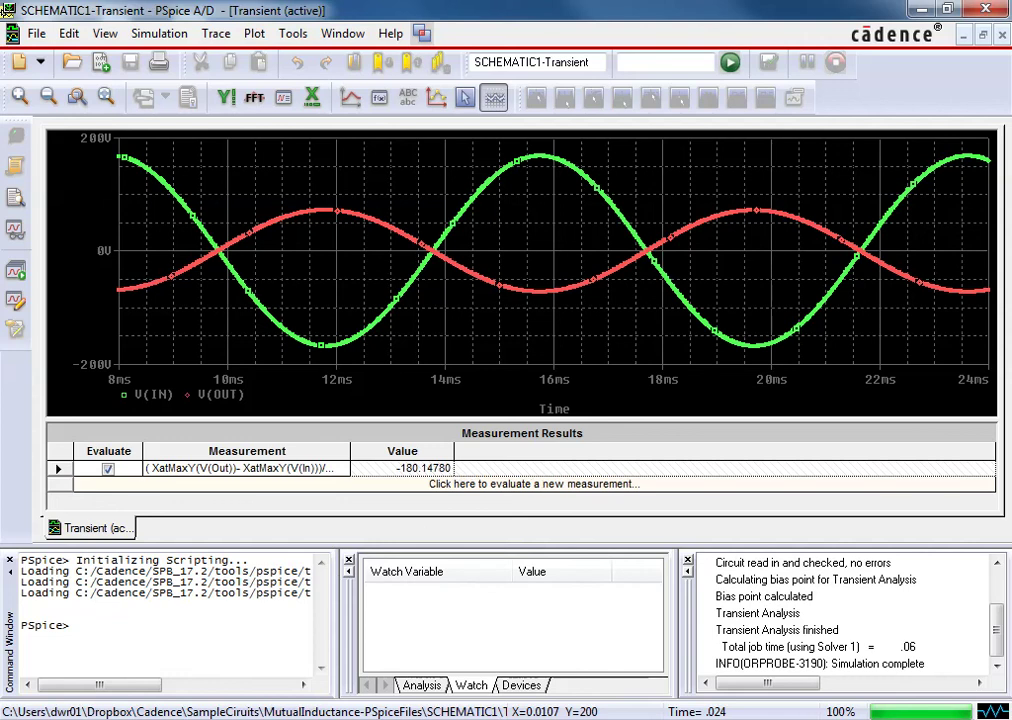
Change K1's coupling to .75 and rerun the simulation
{"action": "key", "text": "alt+Tab"}
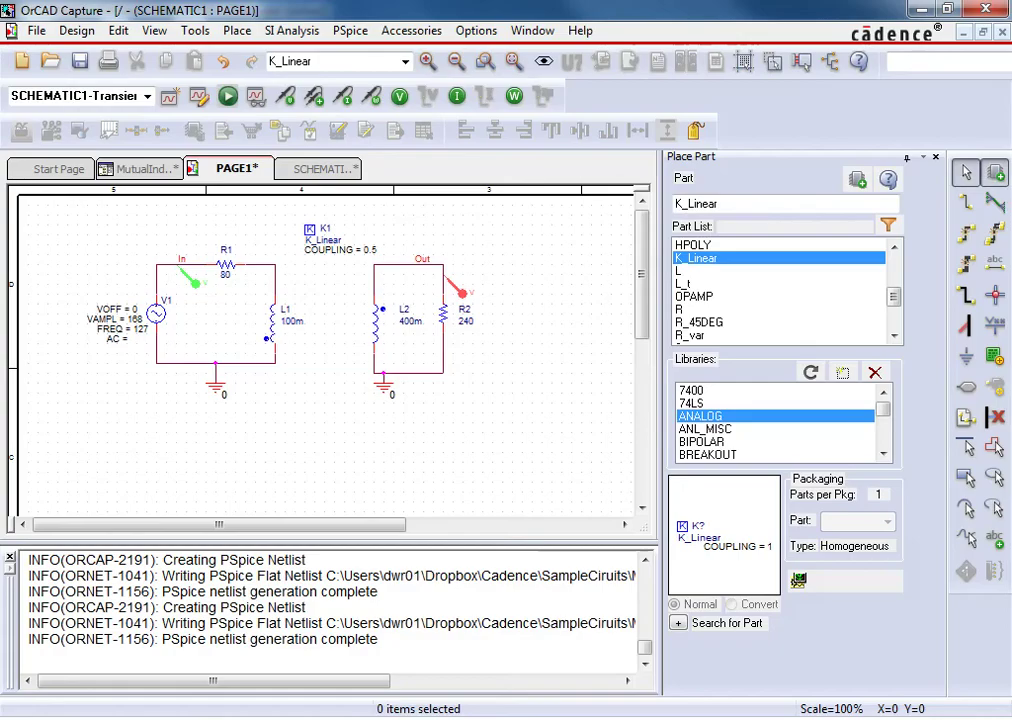
{"action": "double_click", "coordinate": [345, 249]}
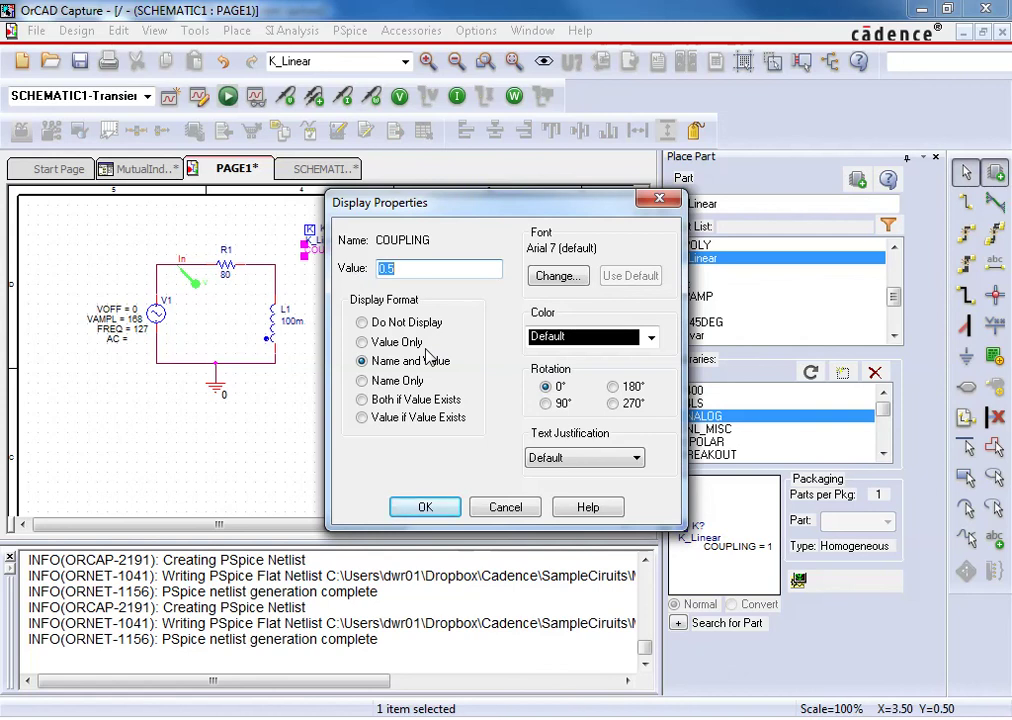
{"action": "type", "text": ".75"}
{"action": "left_click", "coordinate": [425, 507]}
{"action": "left_click", "coordinate": [228, 97]}
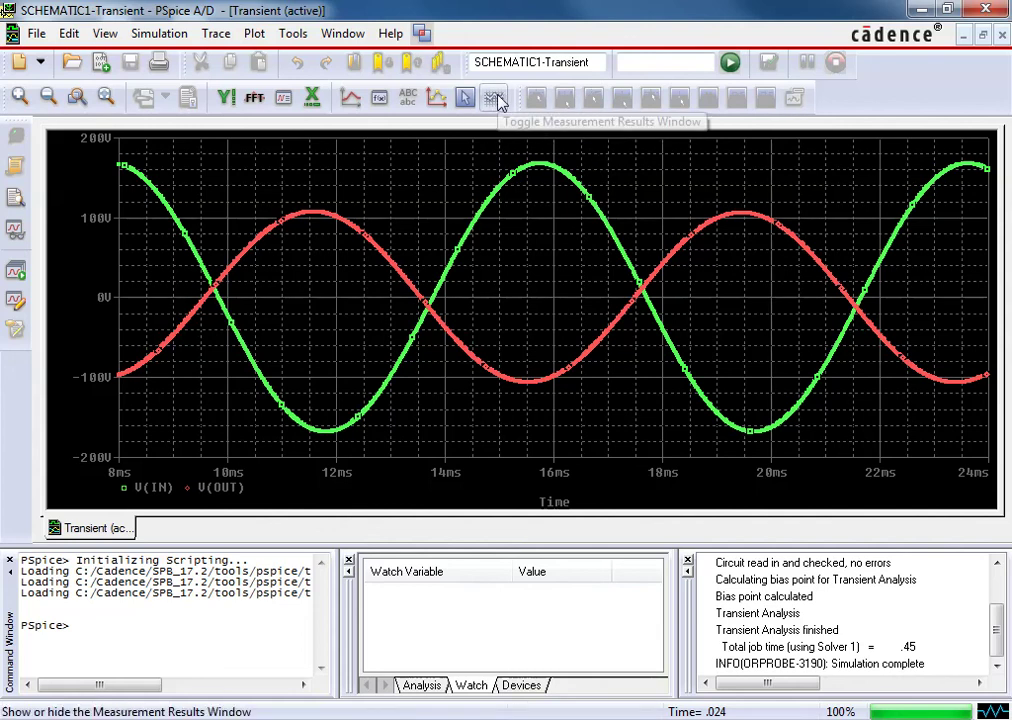
Re-evaluate the phase shift (-190.20681) and add Max(V(Out)), reading 107.53599
{"action": "left_click", "coordinate": [496, 99]}
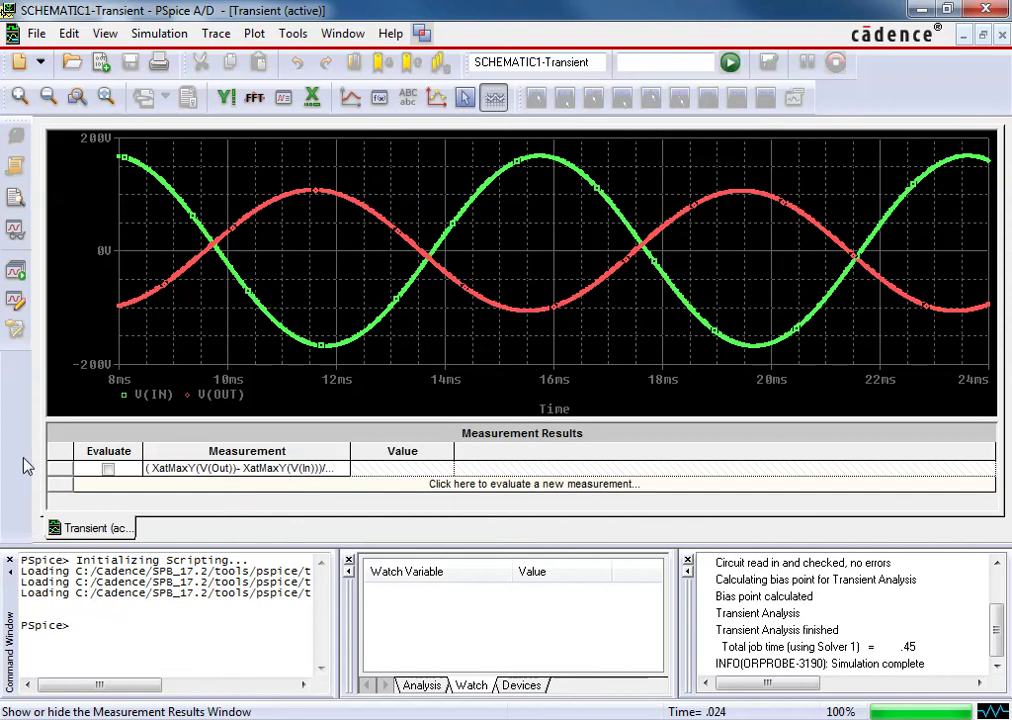
{"action": "left_click", "coordinate": [108, 468]}
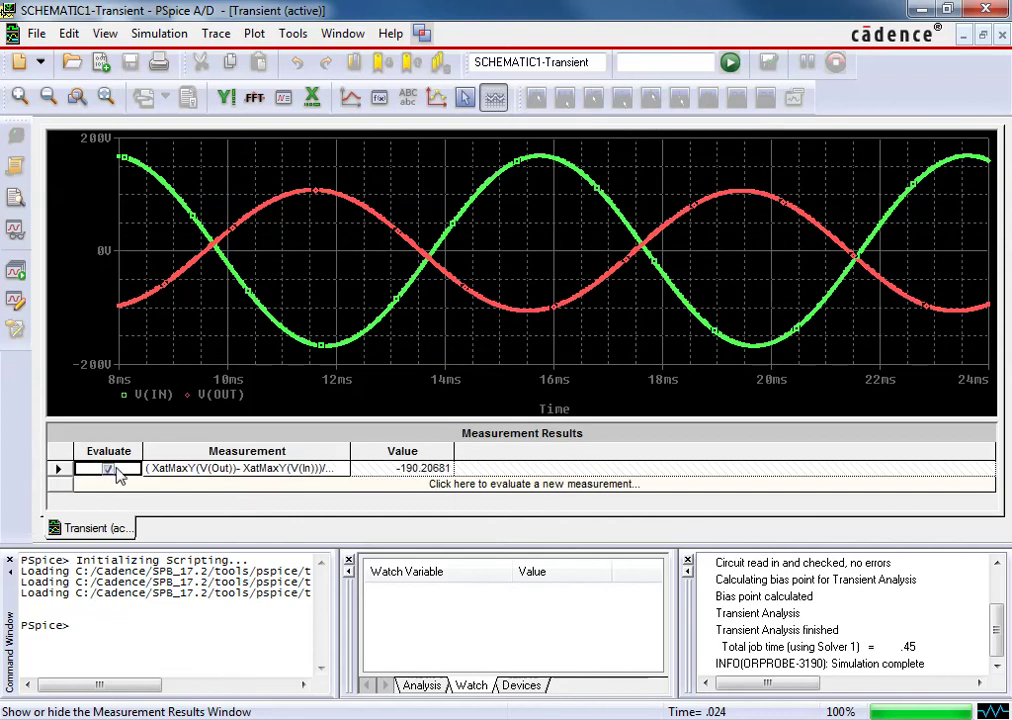
{"action": "left_click", "coordinate": [445, 486]}
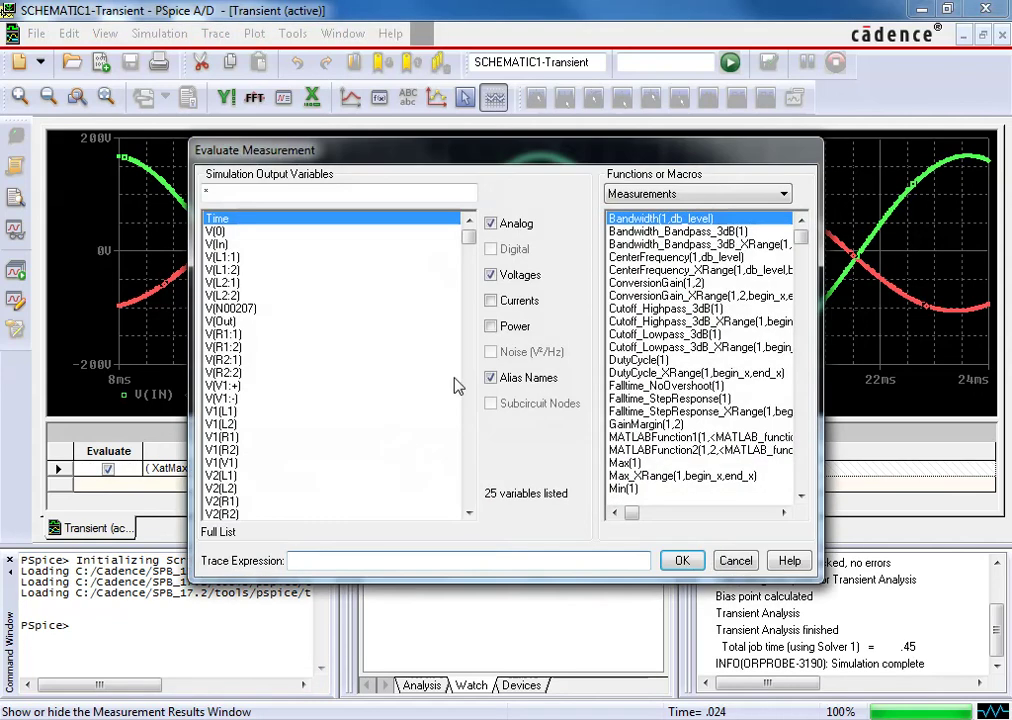
{"action": "left_click_drag", "start_coordinate": [805, 245], "coordinate": [807, 325]}
{"action": "left_click", "coordinate": [624, 308]}
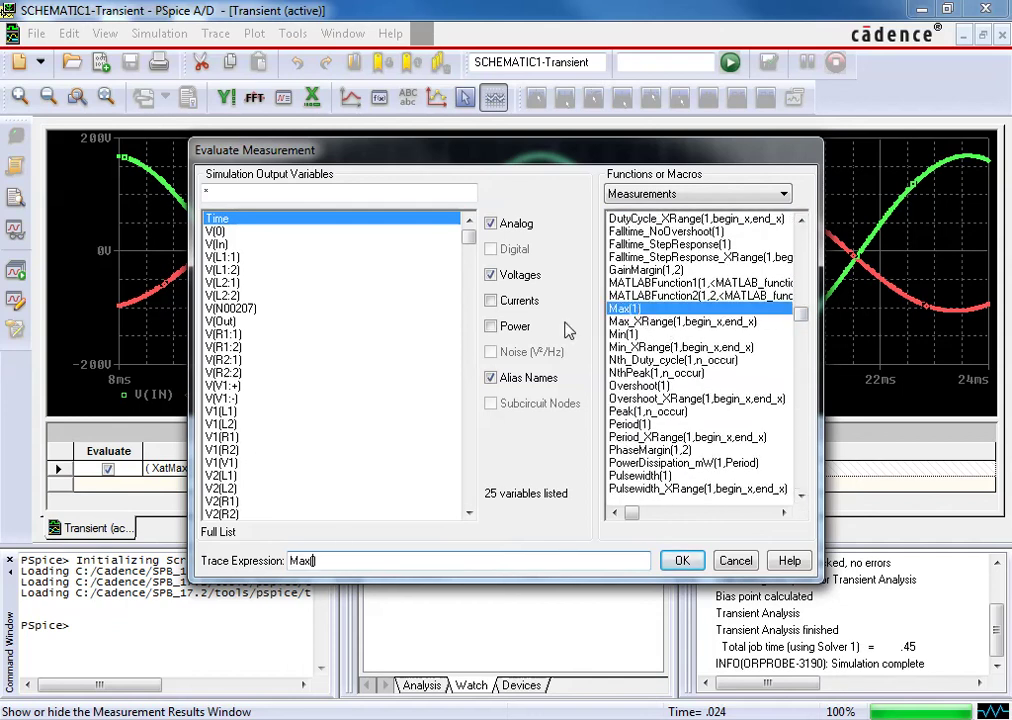
{"action": "left_click", "coordinate": [222, 321]}
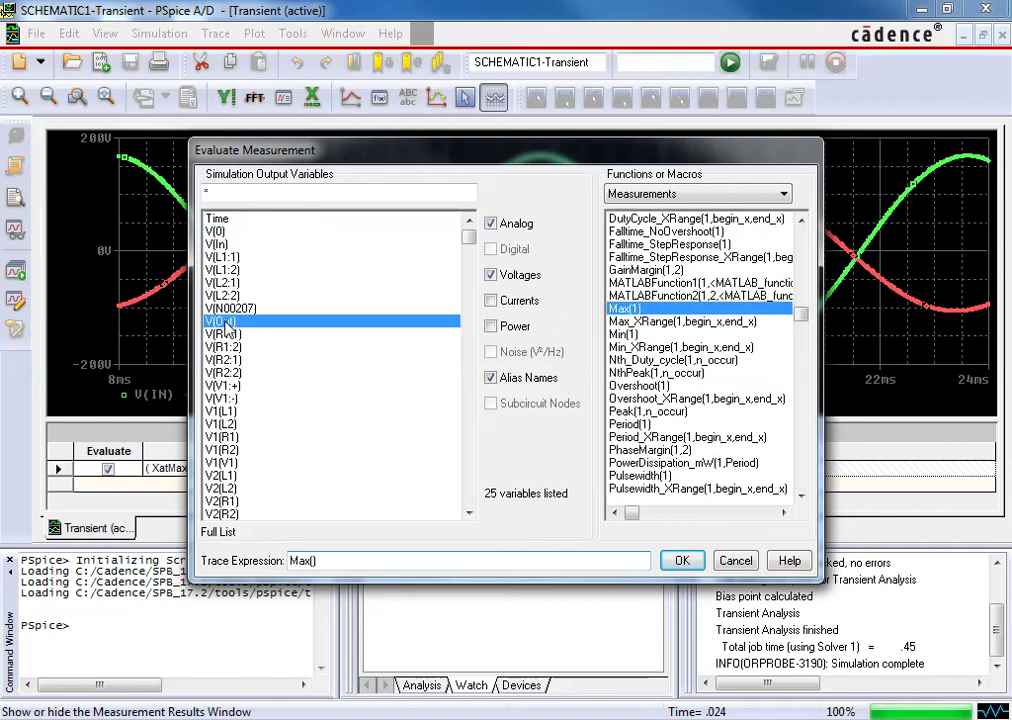
{"action": "left_click", "coordinate": [683, 561]}
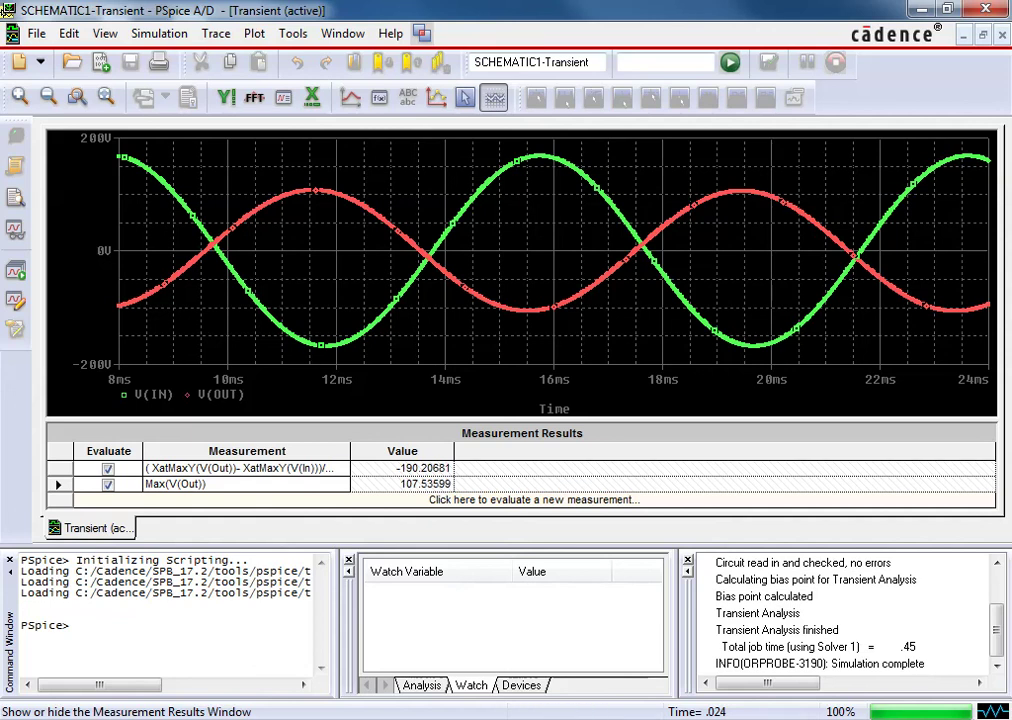
Set K1's COUPLING value to .25 in the schematic and rerun the PSpice transient simulation
{"action": "key", "text": "alt+Tab"}
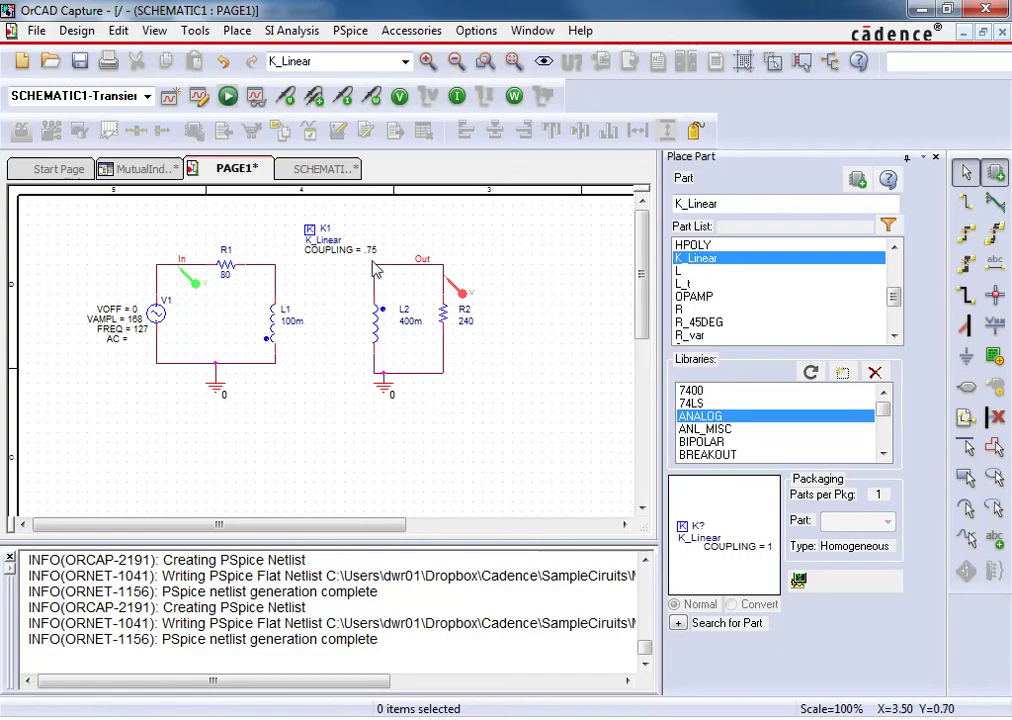
{"action": "left_click", "coordinate": [375, 257]}
{"action": "double_click", "coordinate": [375, 257]}
{"action": "type", "text": ".25"}
{"action": "key", "text": "Return"}
{"action": "left_click", "coordinate": [228, 96]}
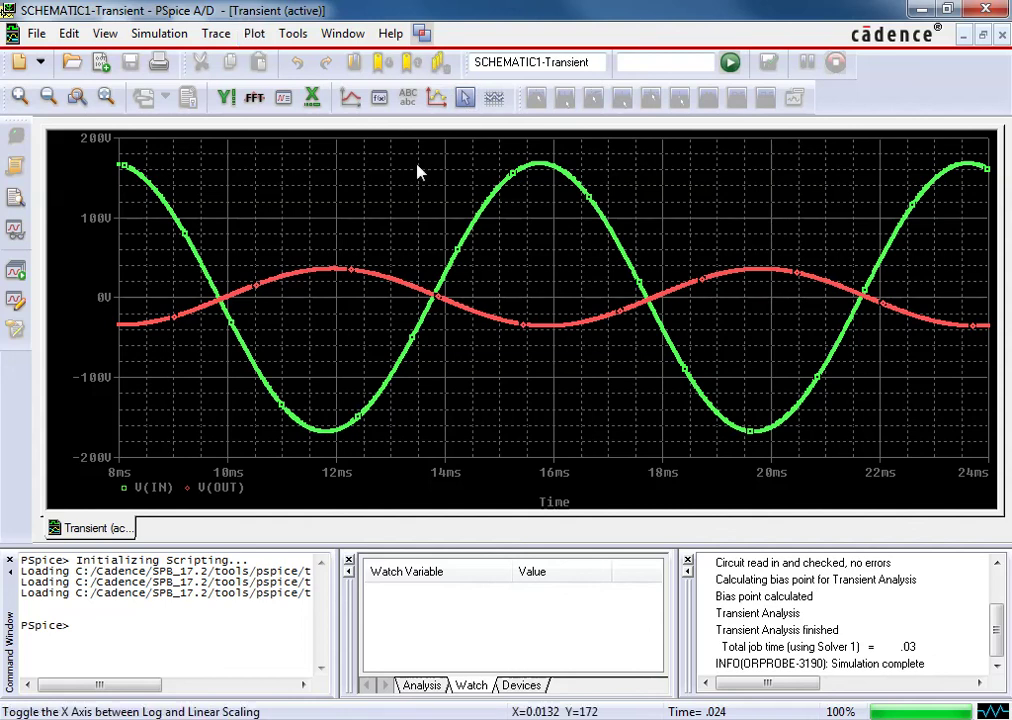
Re-evaluate the phase-shift and Max(V(Out)) measurements, reading -174.20383 and 35.95309
{"action": "left_click", "coordinate": [494, 97]}
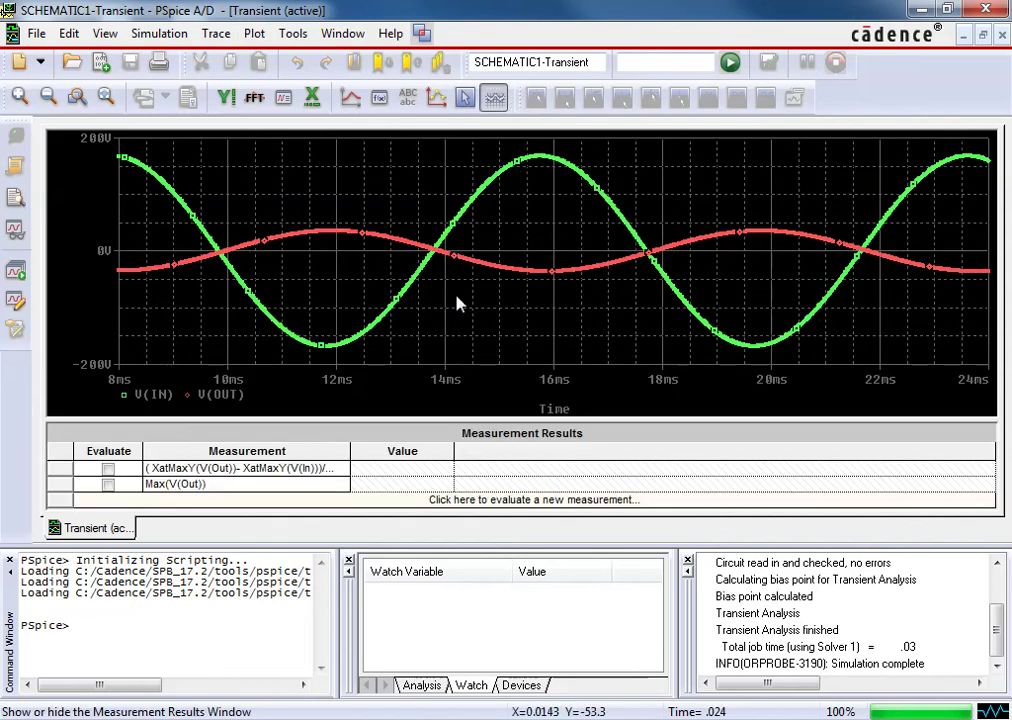
{"action": "left_click", "coordinate": [108, 468]}
{"action": "left_click", "coordinate": [108, 468]}
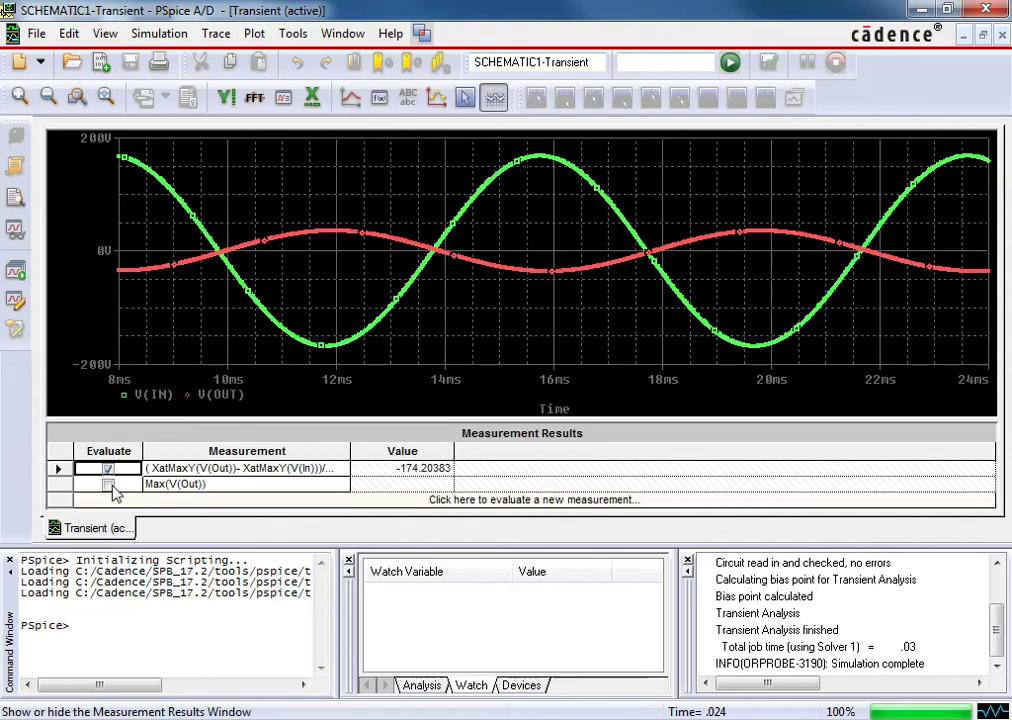
{"action": "left_click", "coordinate": [108, 485]}
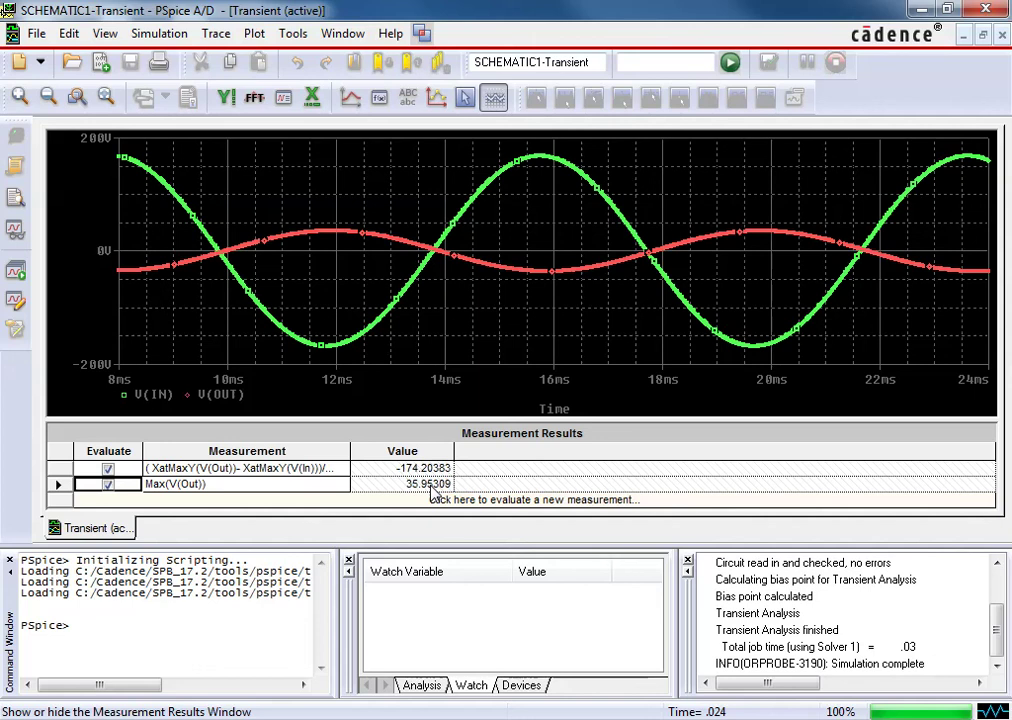
Return to the OrCAD Capture PAGE1 schematic with K1's coupling at .25
{"action": "key", "text": "alt+Tab"}
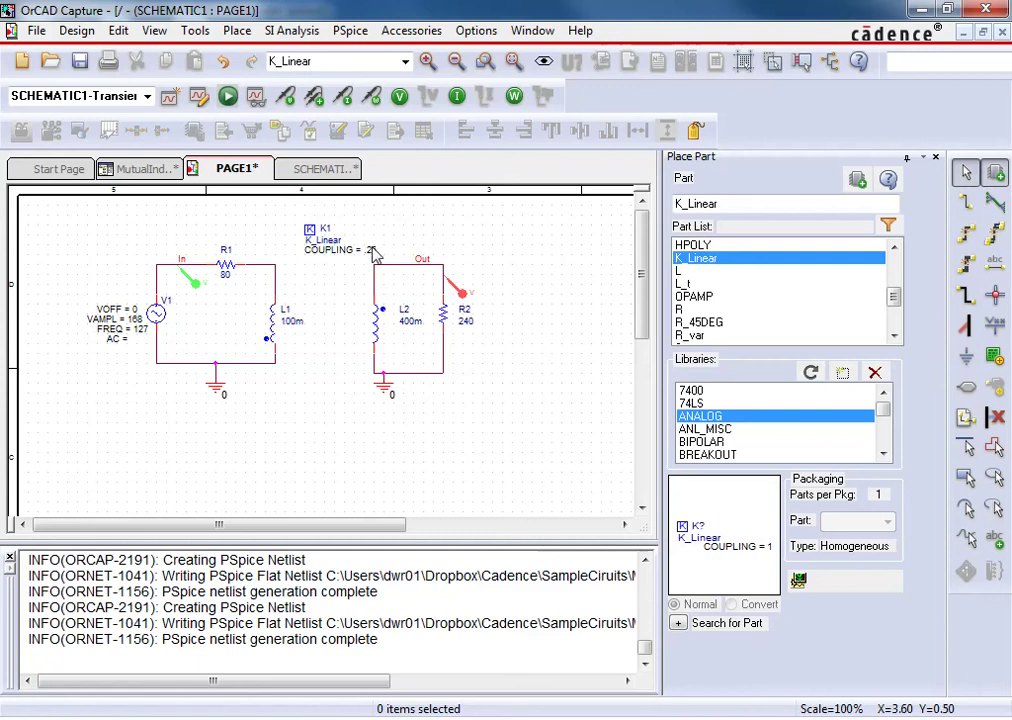